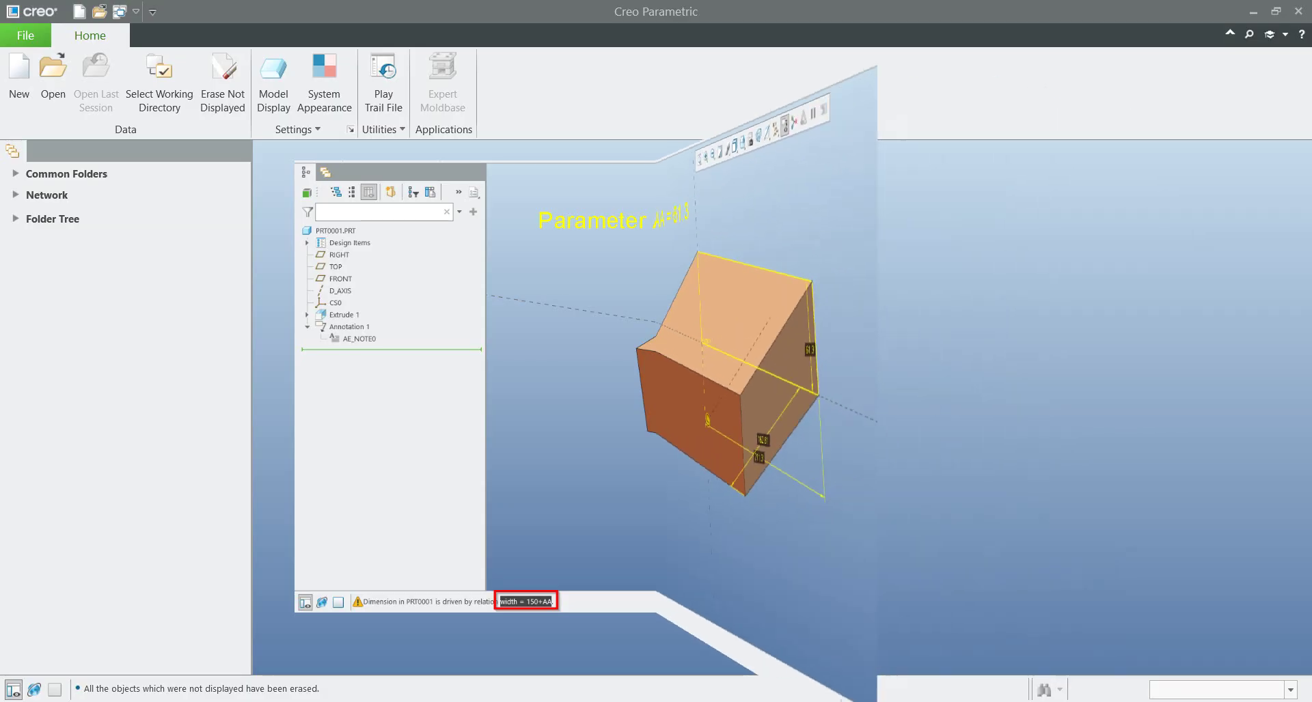
Create a new part, PRT0001, from the default solid part template
{"action": "left_click", "coordinate": [18, 76]}
{"action": "key", "text": "Return"}
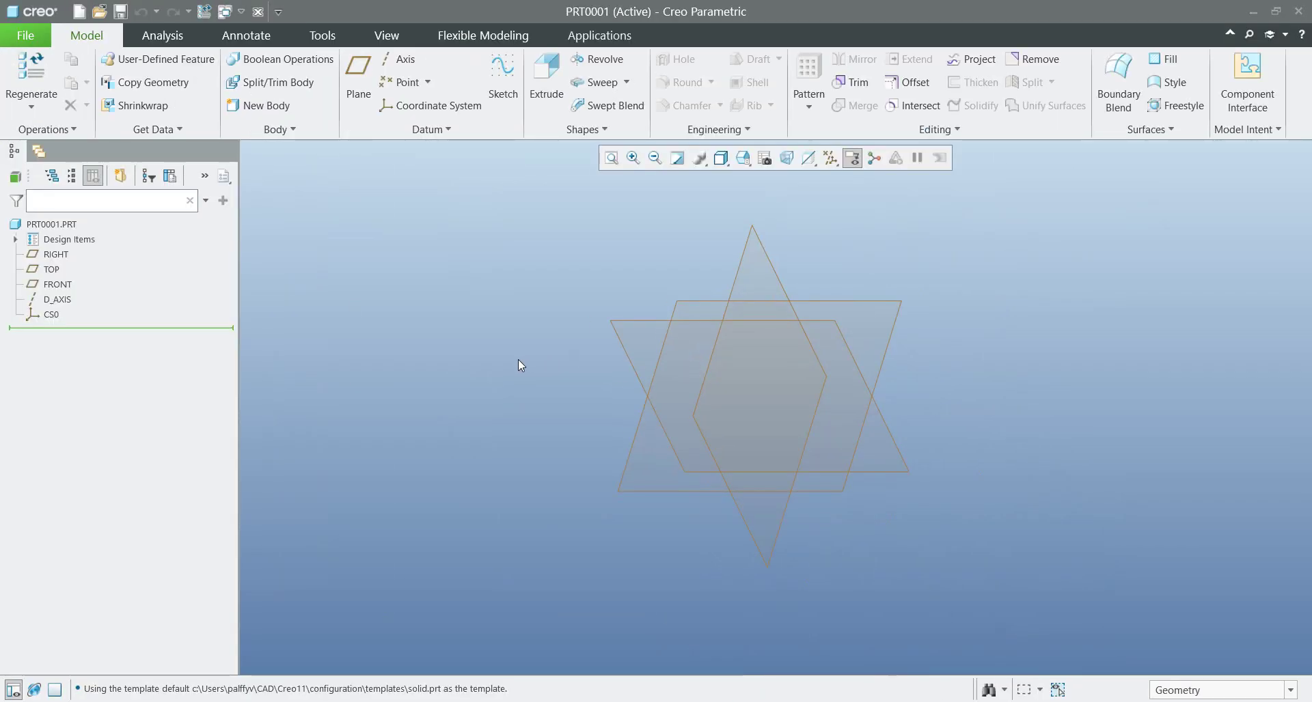
Start an extrusion sketched on FRONT and draw a rectangle from the origin
{"action": "left_click", "coordinate": [547, 79]}
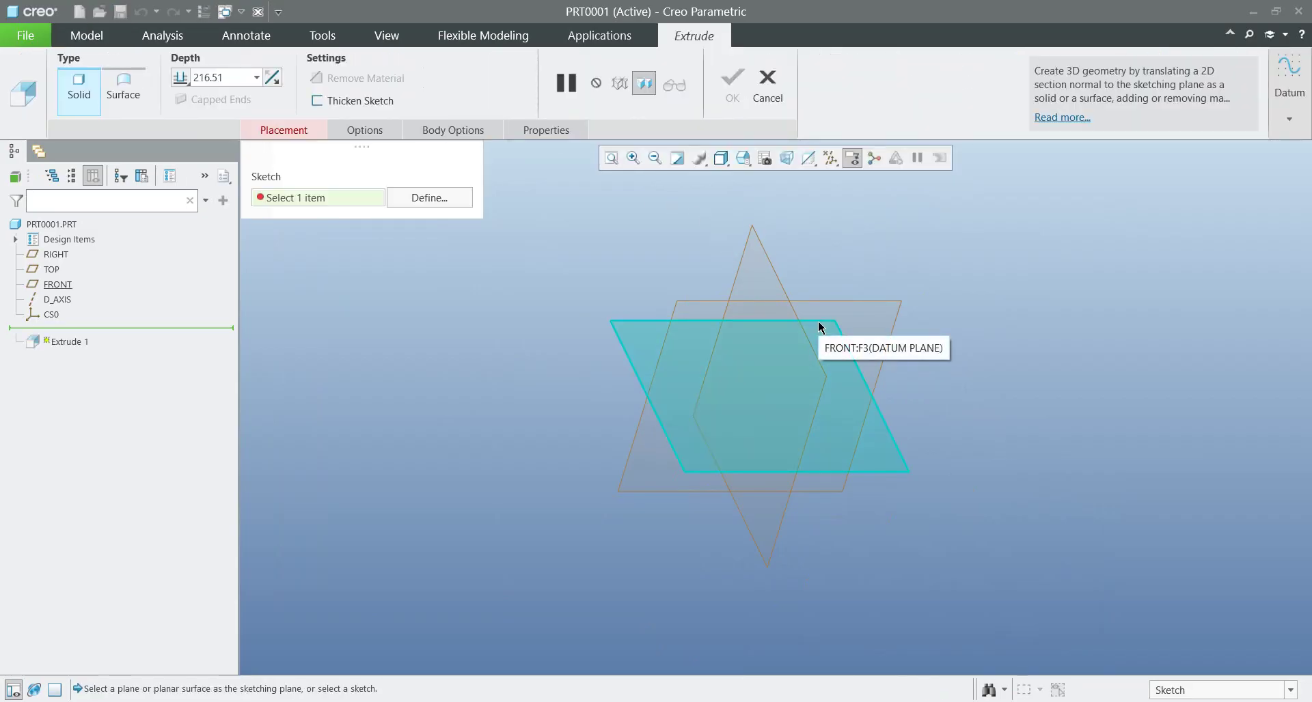
{"action": "left_click", "coordinate": [817, 322]}
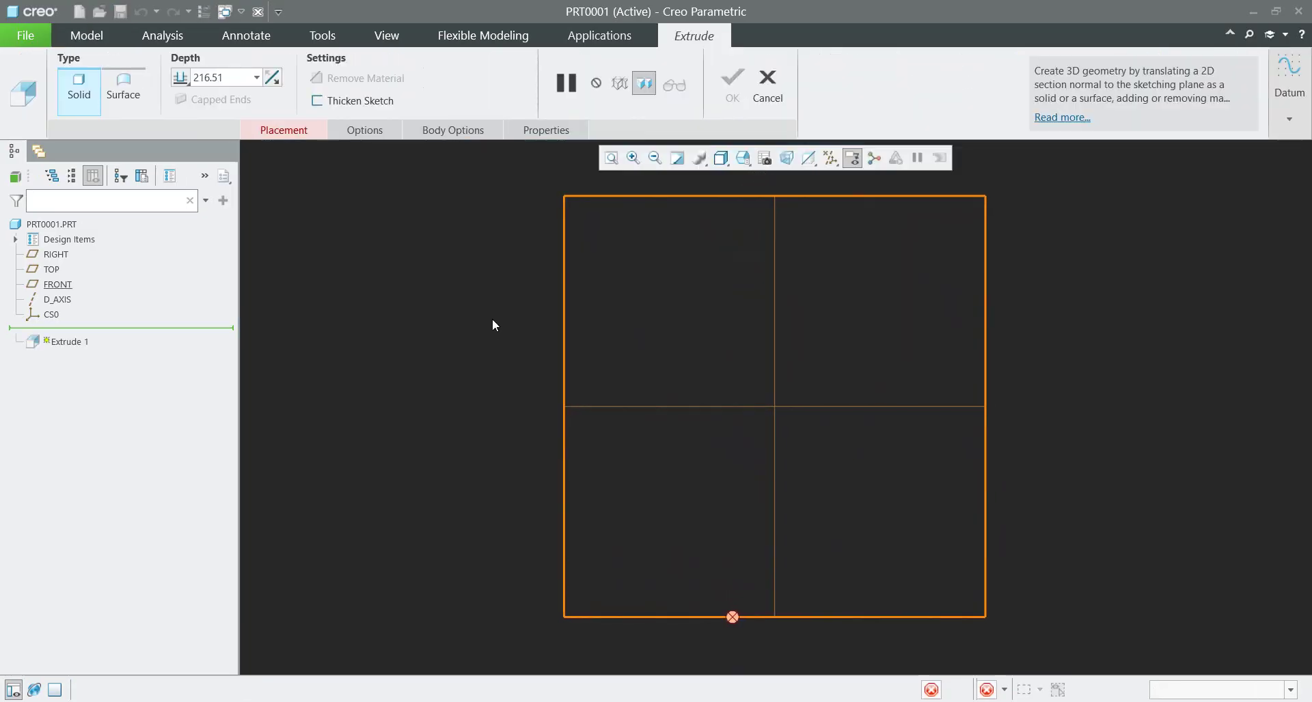
{"action": "left_click", "coordinate": [416, 82]}
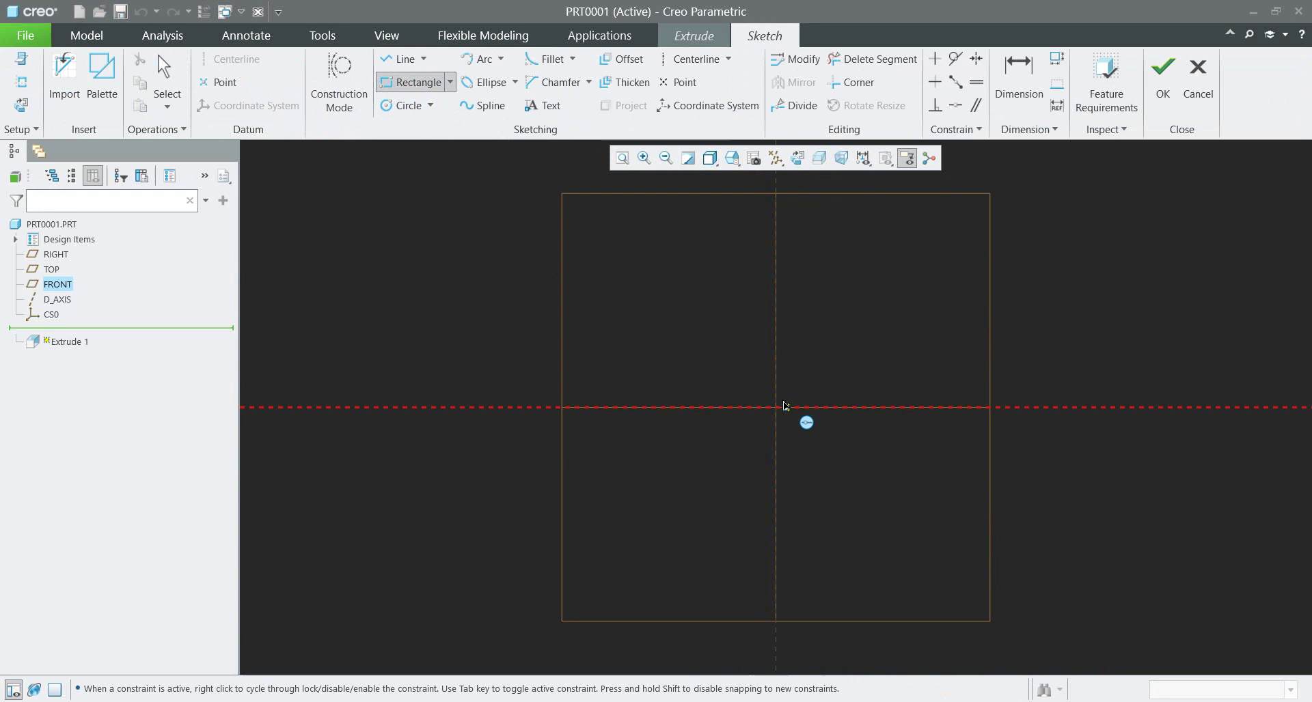
{"action": "left_click", "coordinate": [776, 407]}
{"action": "left_click", "coordinate": [954, 312]}
{"action": "middle_click", "coordinate": [949, 356]}
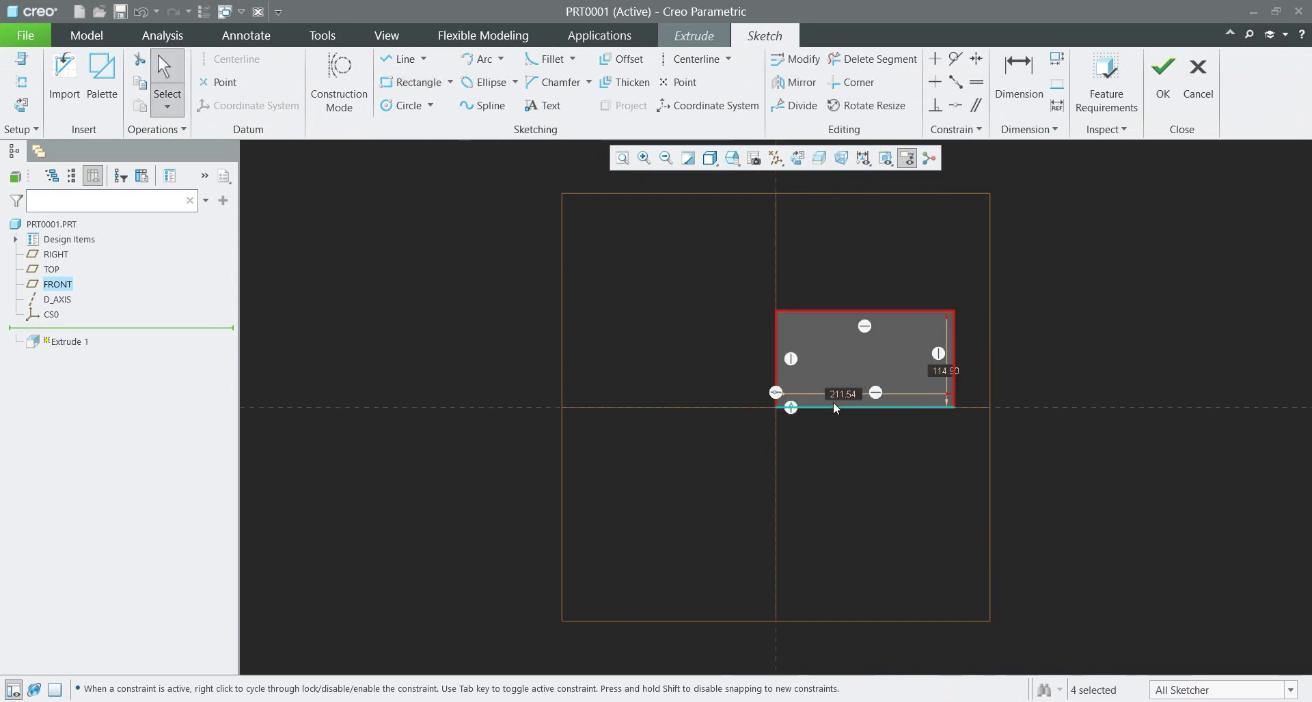
Set the rectangle width to 211 and accept the sketch, previewing a 162.81-deep extrusion
{"action": "left_click_drag", "start_coordinate": [842, 394], "coordinate": [840, 453]}
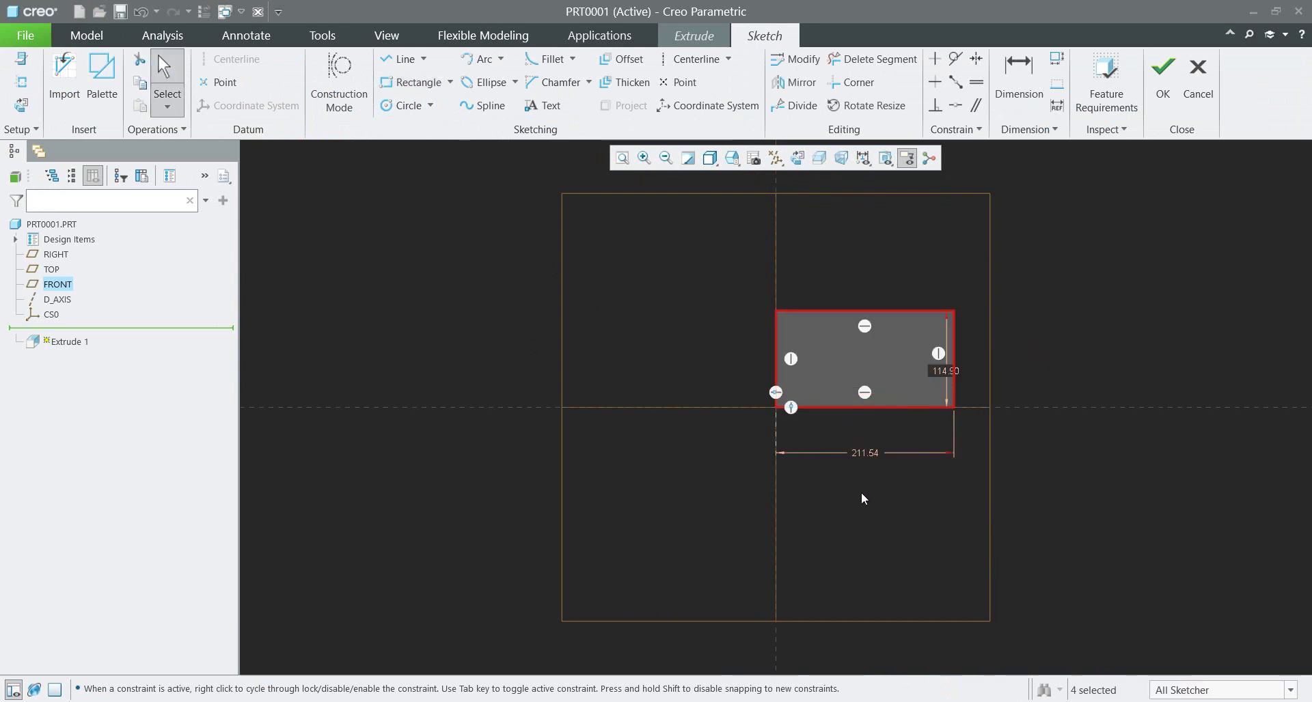
{"action": "double_click", "coordinate": [863, 453]}
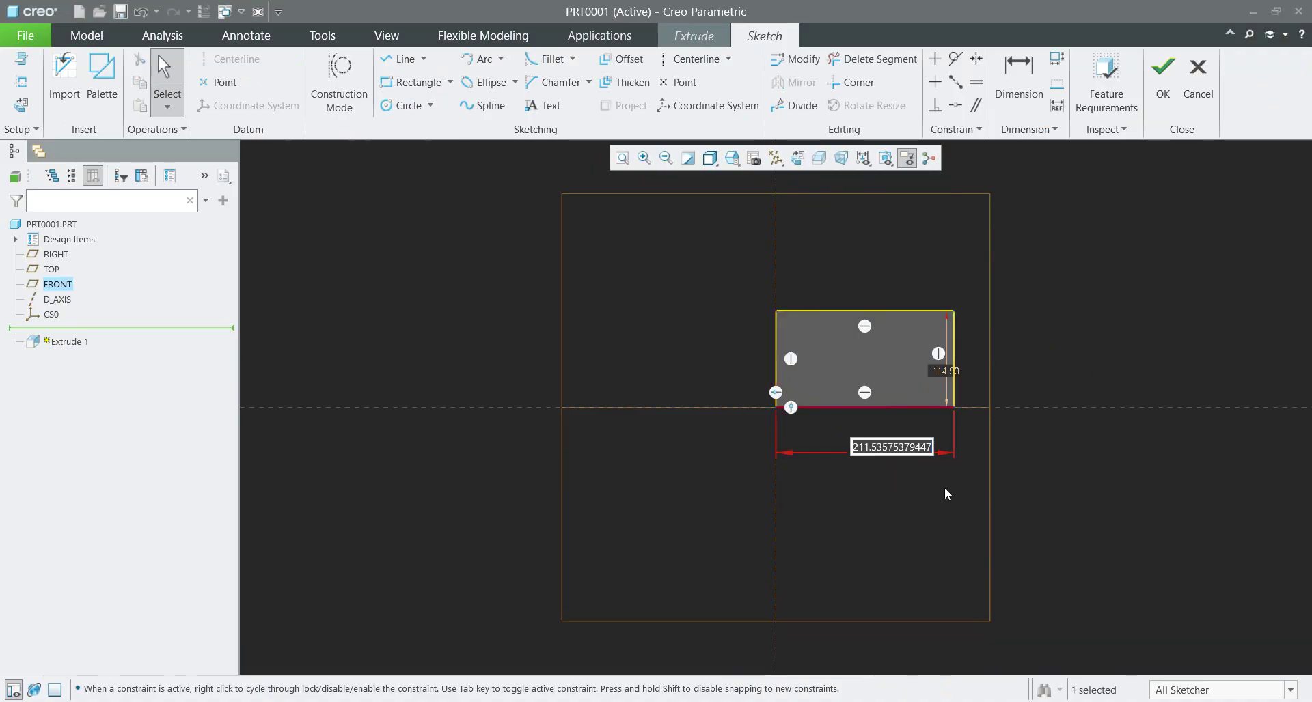
{"action": "type", "text": "211"}
{"action": "key", "text": "Return"}
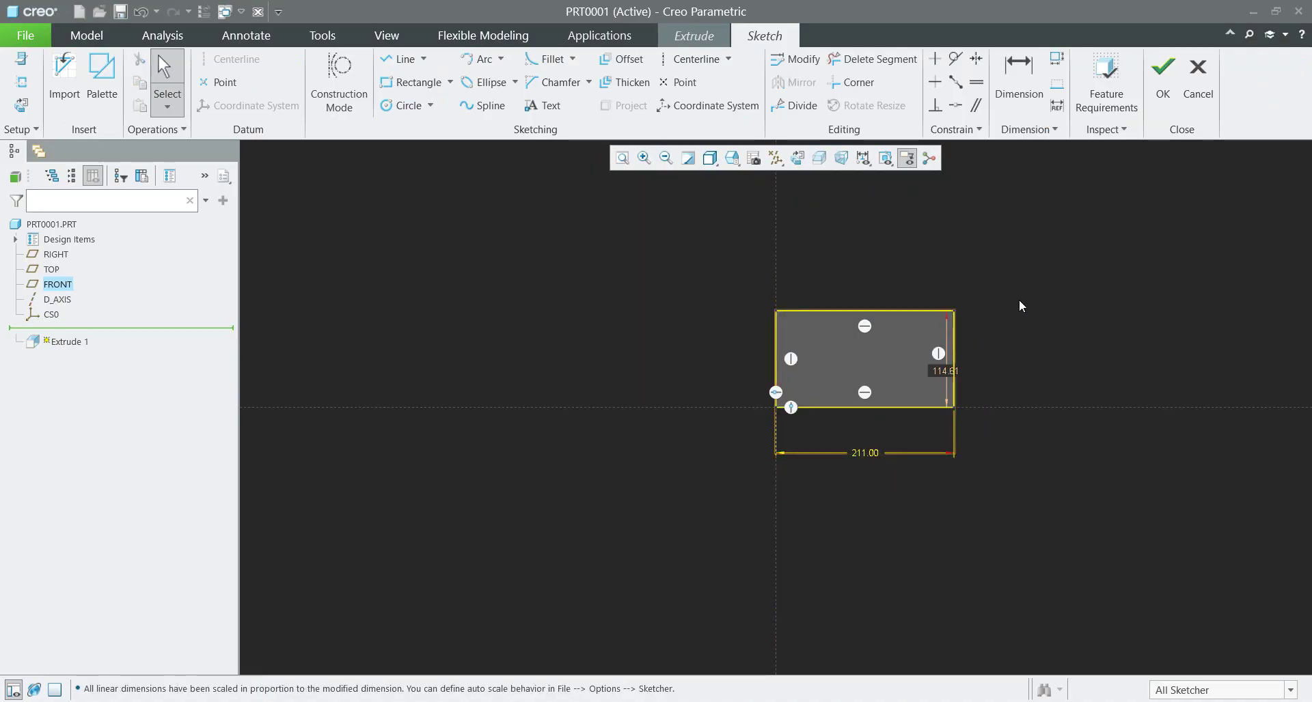
{"action": "left_click", "coordinate": [1162, 91]}
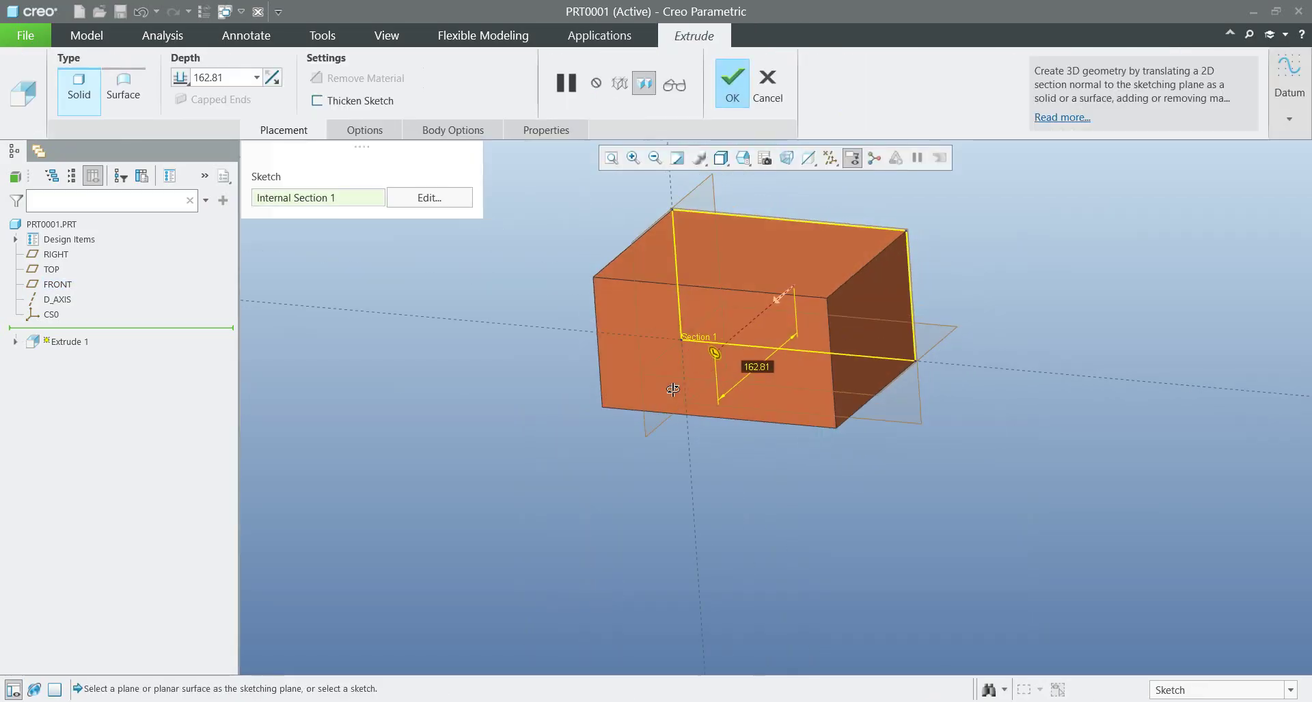
Complete Extrude 1 as a solid block and hide the datum plane display
{"action": "middle_click", "coordinate": [673, 389]}
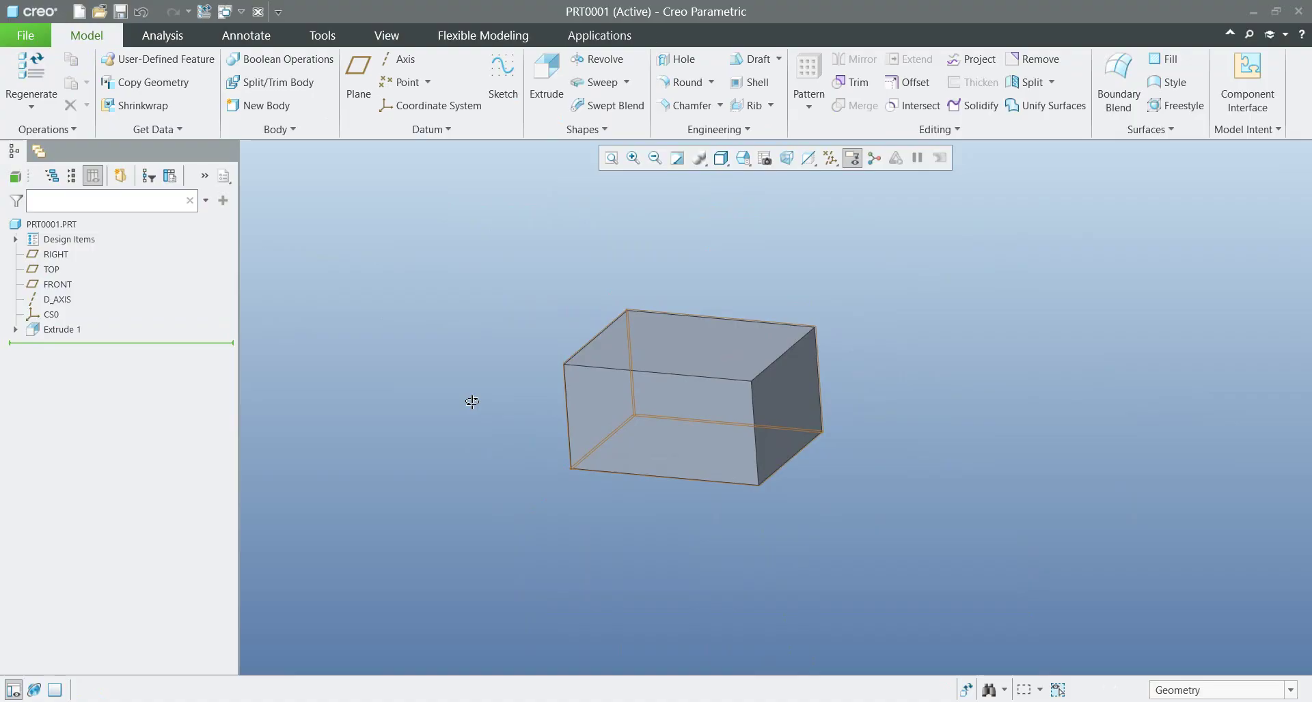
{"action": "middle_click_drag", "start_coordinate": [472, 401], "coordinate": [482, 429]}
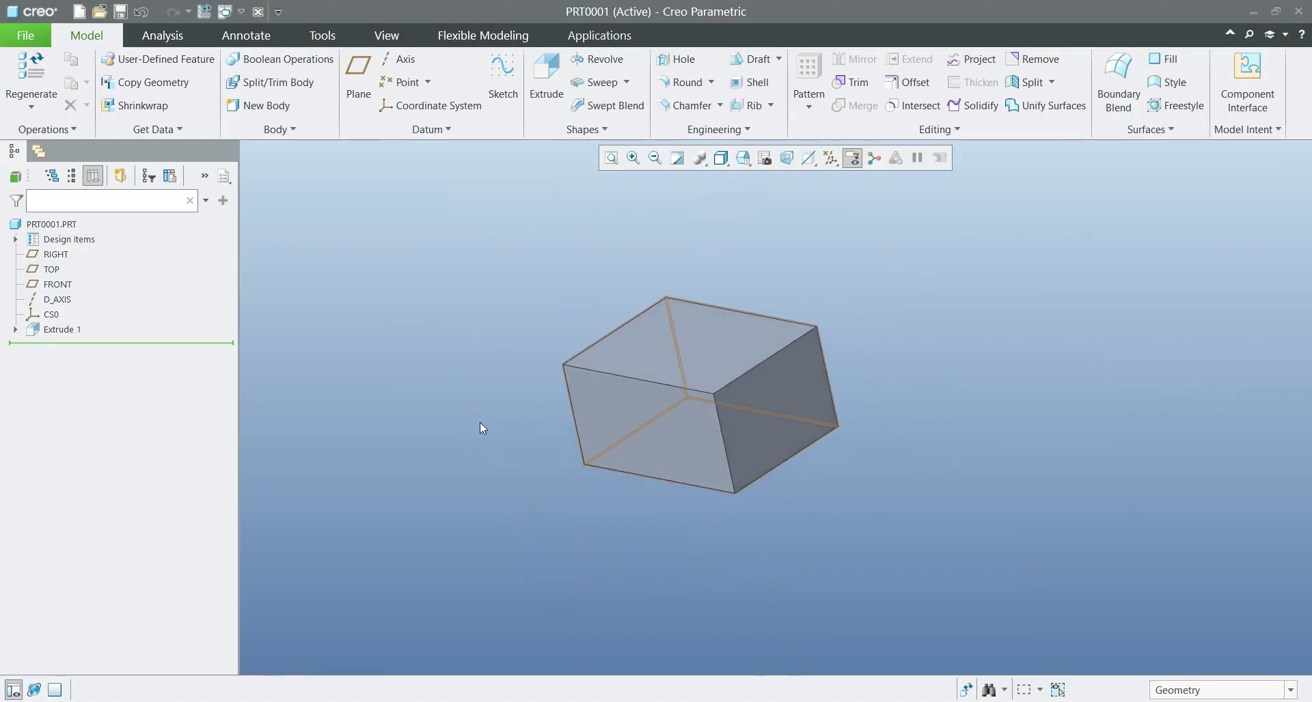
{"action": "left_click", "coordinate": [830, 159]}
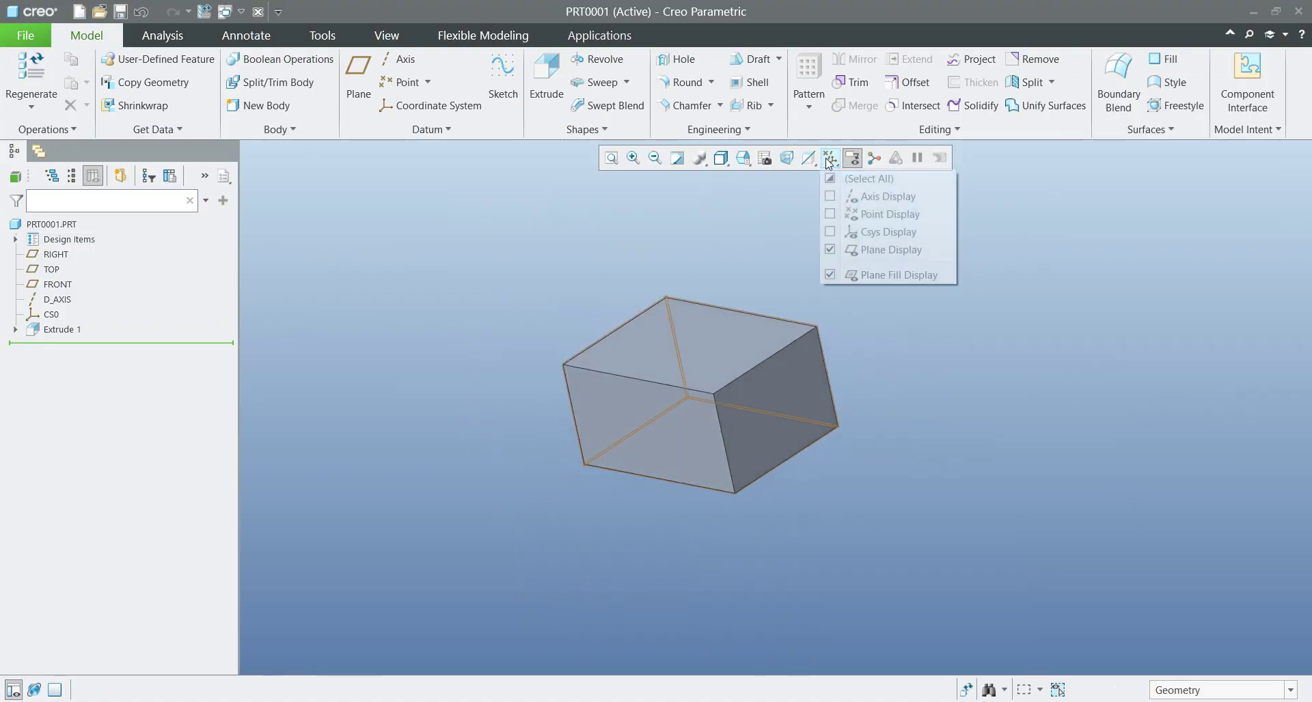
{"action": "left_click", "coordinate": [830, 249]}
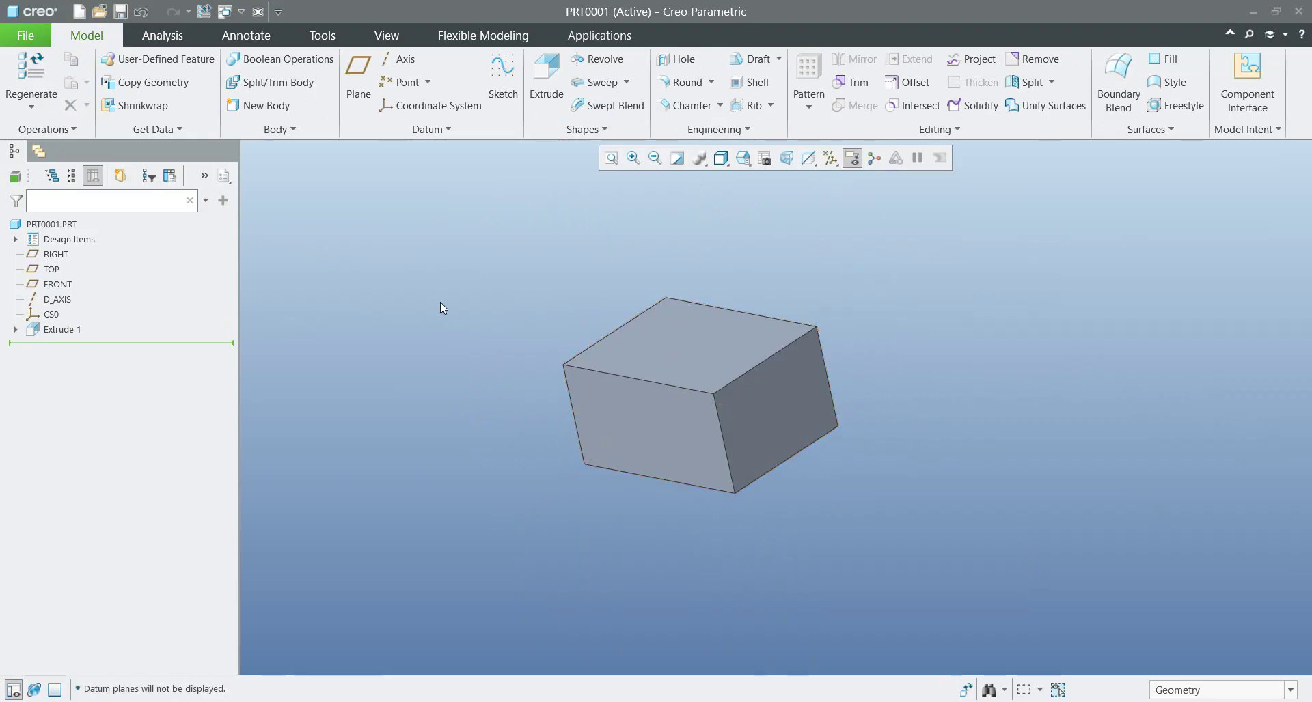
Add a real-number part parameter AA with value 50
{"action": "left_click", "coordinate": [328, 41]}
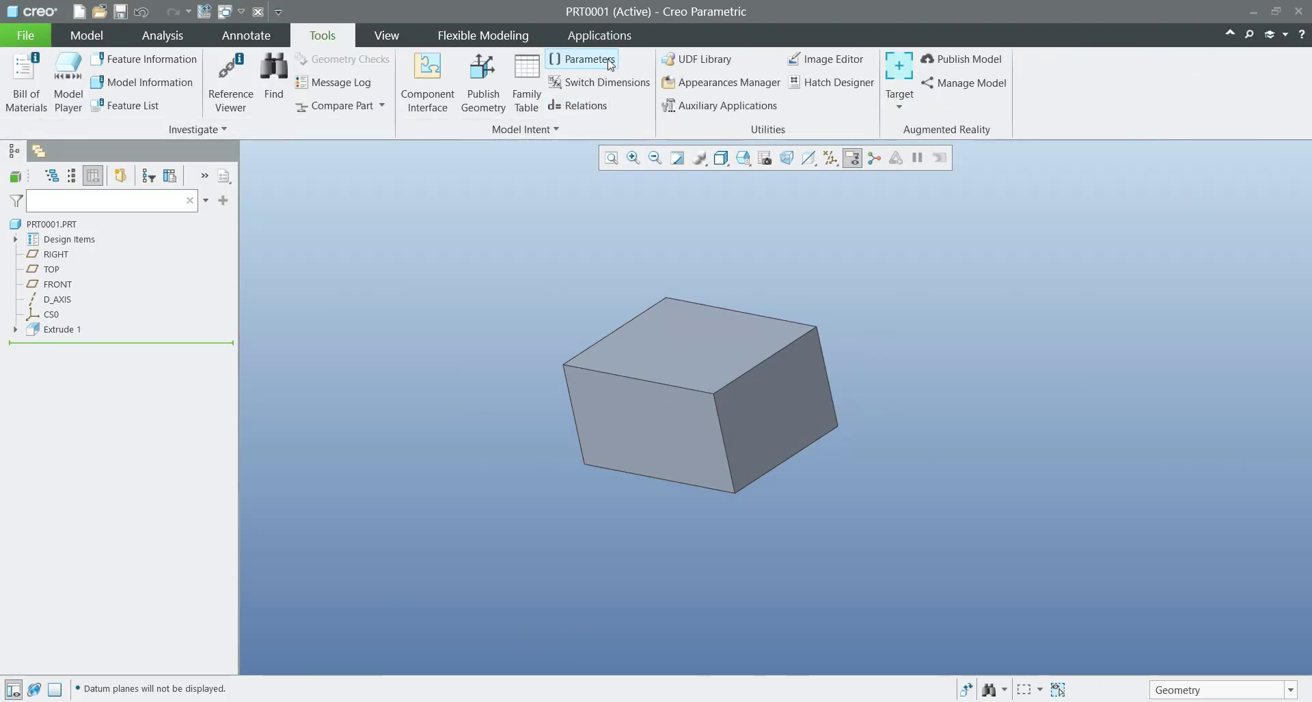
{"action": "left_click", "coordinate": [582, 59]}
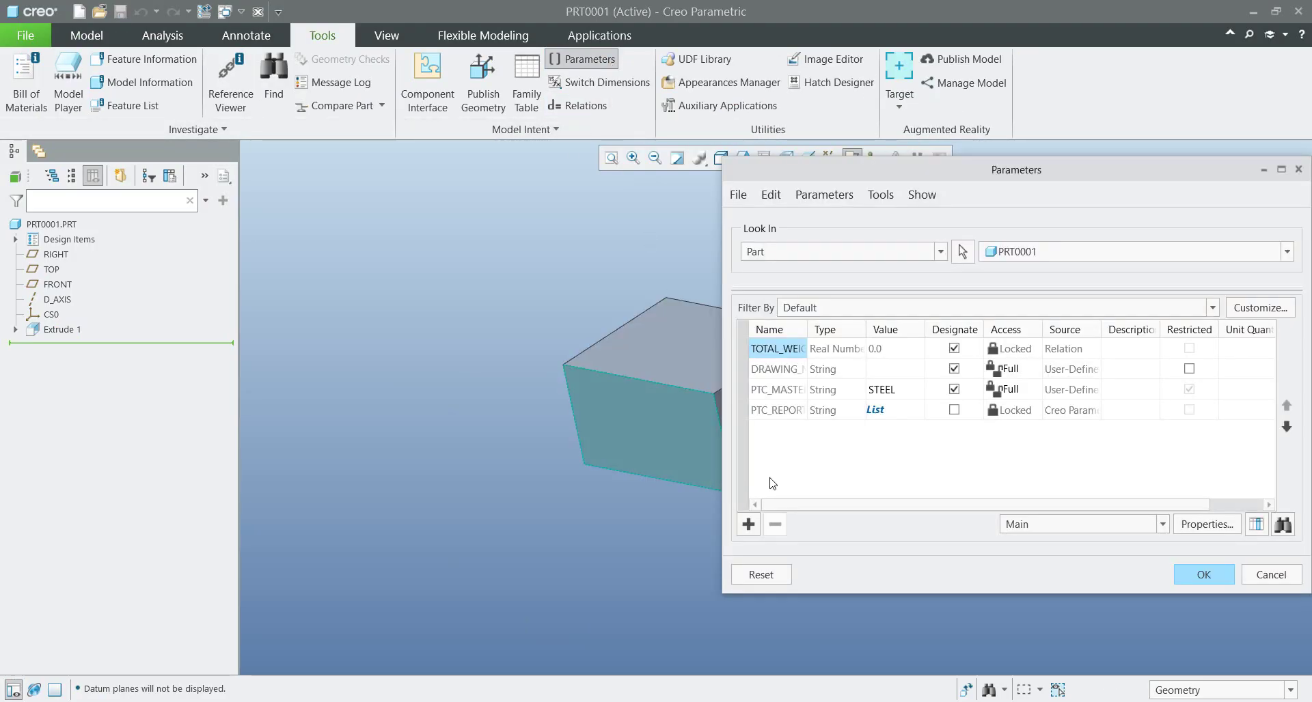
{"action": "left_click", "coordinate": [748, 524]}
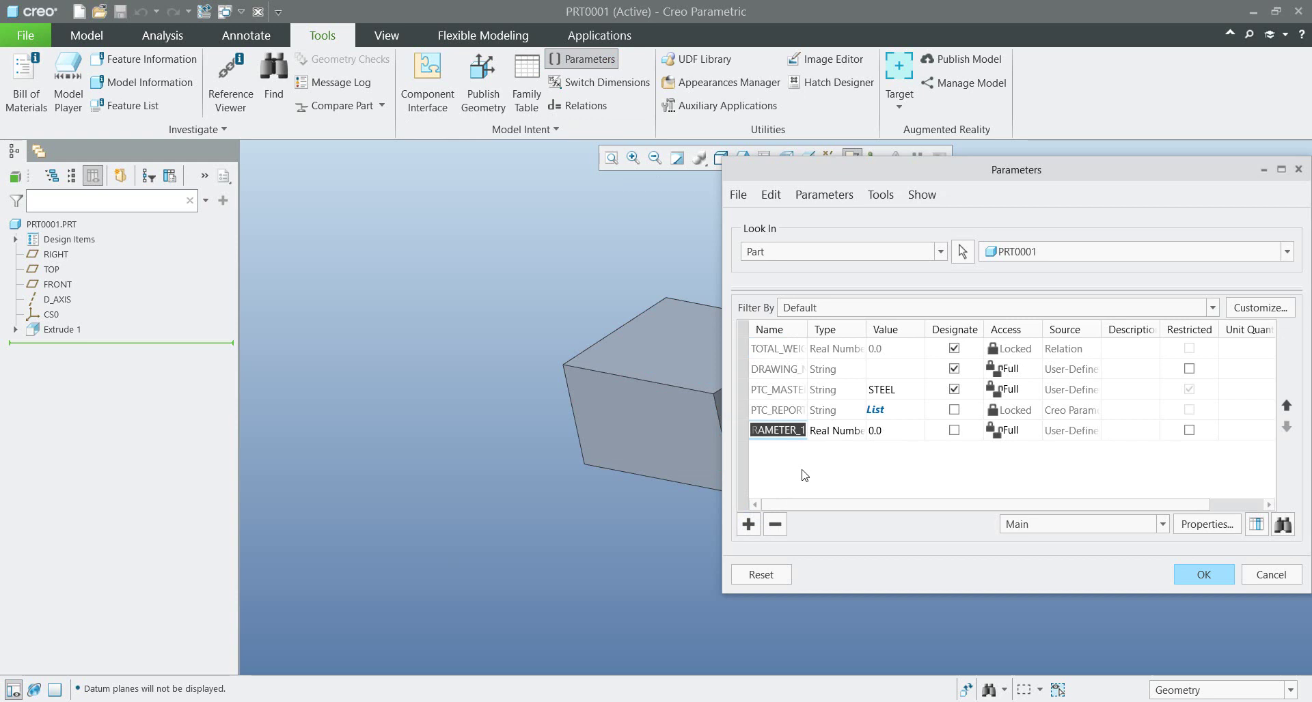
{"action": "type", "text": "AA"}
{"action": "left_click", "coordinate": [895, 433]}
{"action": "type", "text": "50"}
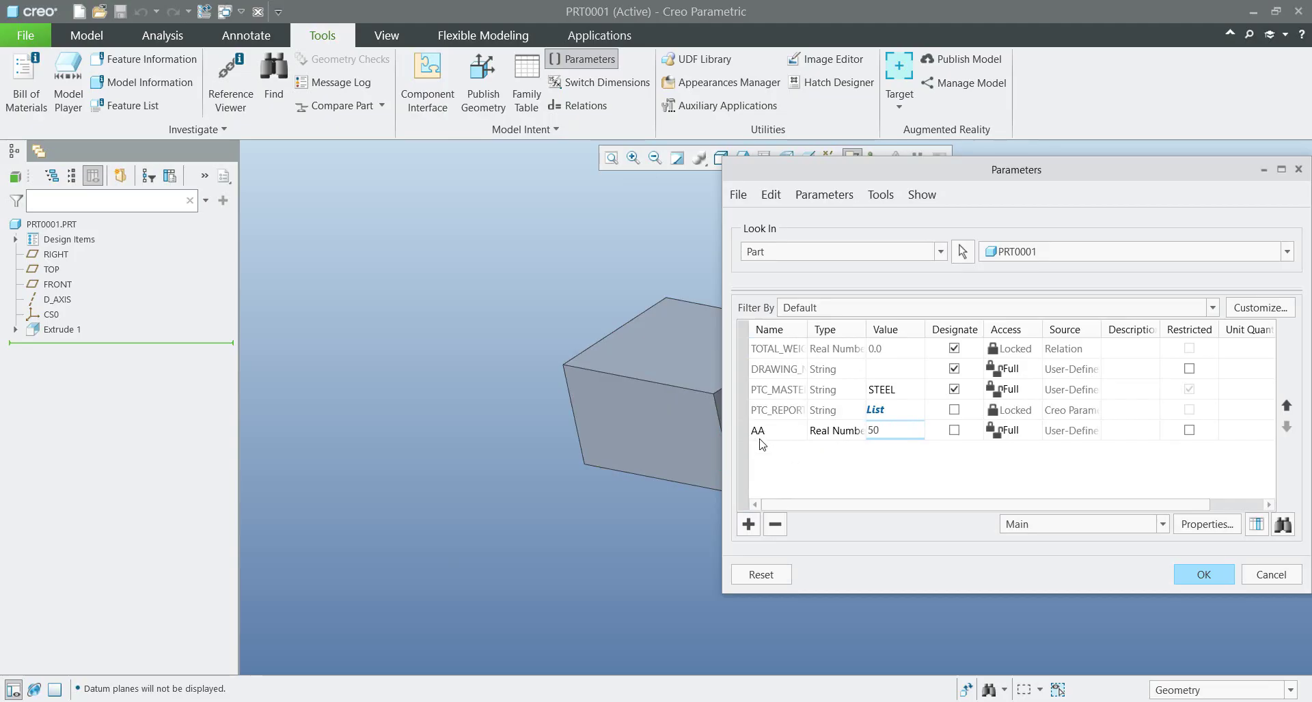
{"action": "left_click", "coordinate": [1217, 577]}
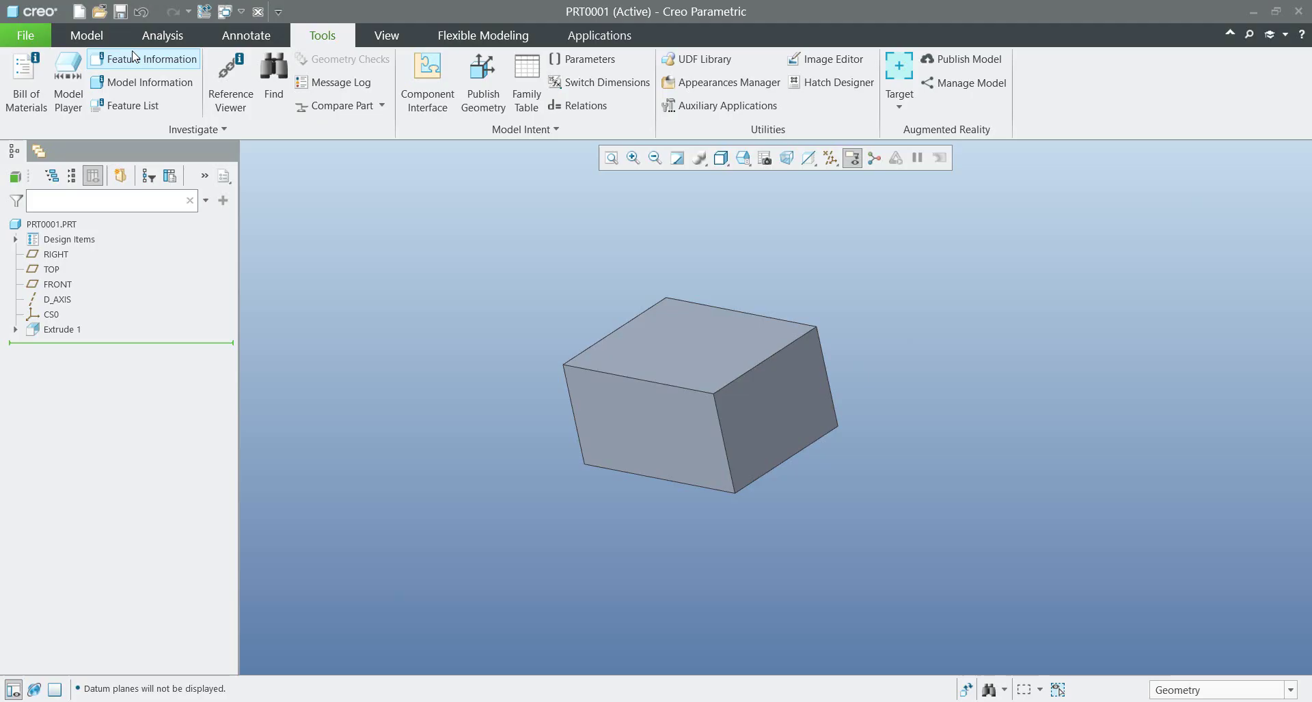
In the Relations editor, delete the old TOTAL_WEIGHT mass relation
{"action": "left_click", "coordinate": [577, 106]}
{"action": "scroll", "coordinate": [441, 321], "scroll_direction": "down", "scroll_amount": 5}
{"action": "scroll", "coordinate": [503, 324], "scroll_direction": "up", "scroll_amount": 5}
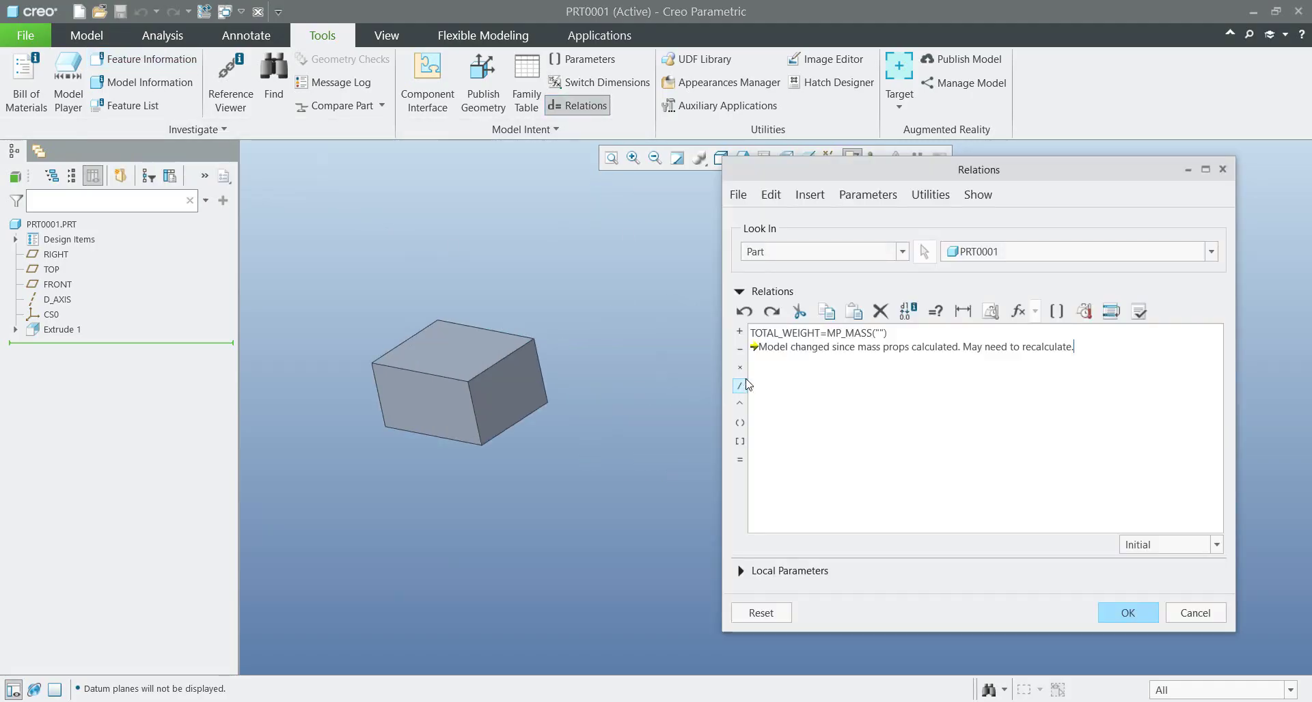
{"action": "left_click", "coordinate": [837, 389]}
{"action": "key", "text": "ctrl+a"}
{"action": "key", "text": "Delete"}
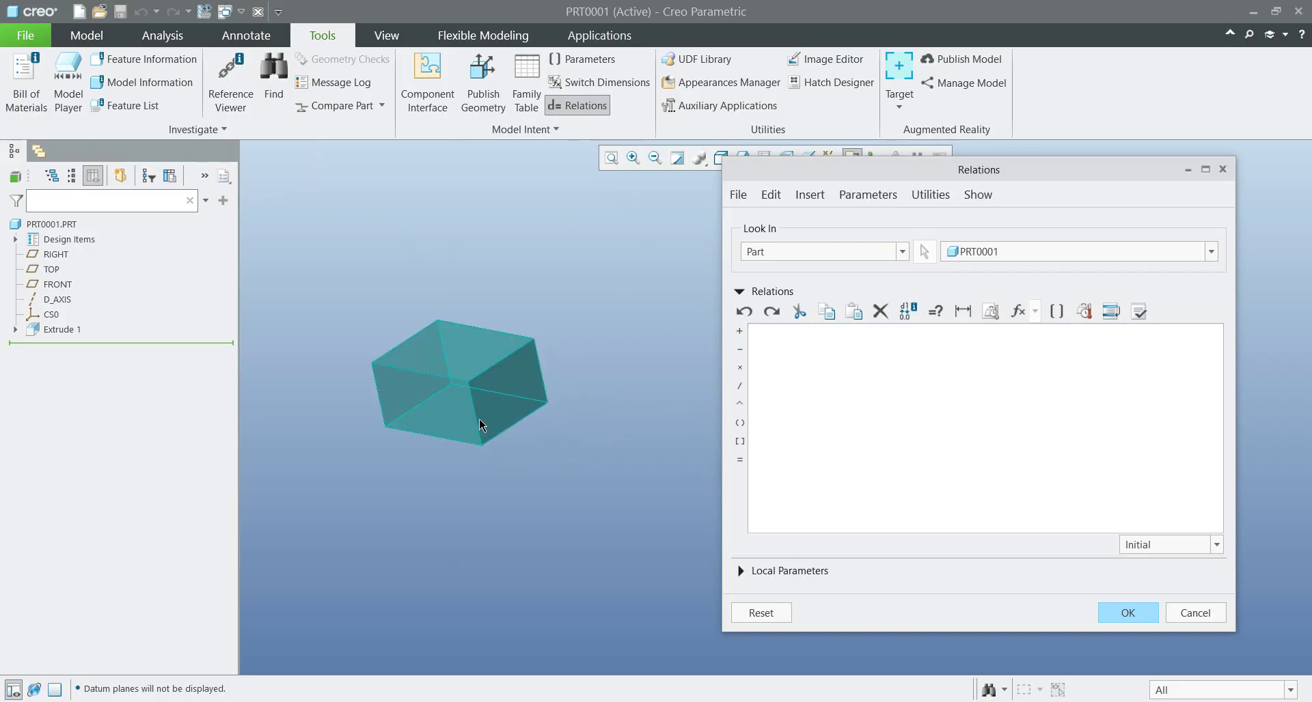
Enter the relation d5=AA by picking the block's dimension, and verify it successfully
{"action": "left_click", "coordinate": [518, 400]}
{"action": "scroll", "coordinate": [522, 381], "scroll_direction": "up", "scroll_amount": 4}
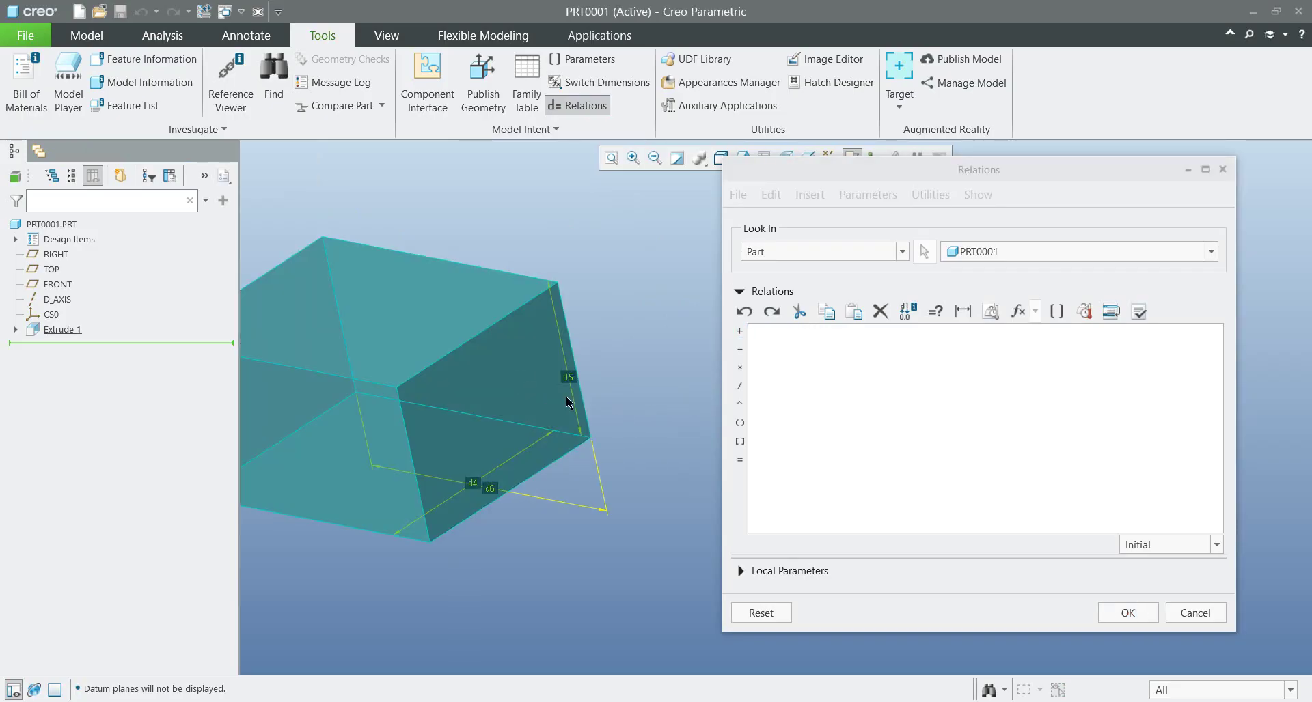
{"action": "left_click", "coordinate": [571, 376]}
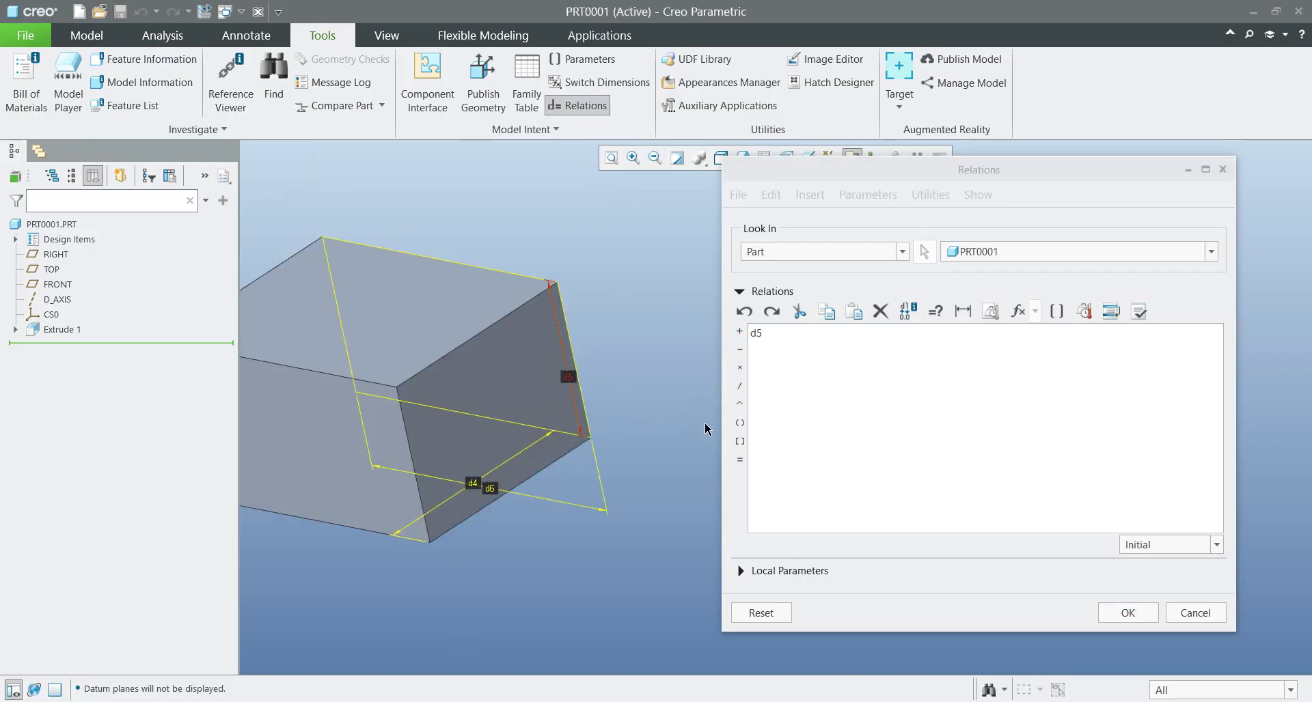
{"action": "left_click", "coordinate": [777, 383]}
{"action": "type", "text": "=AA"}
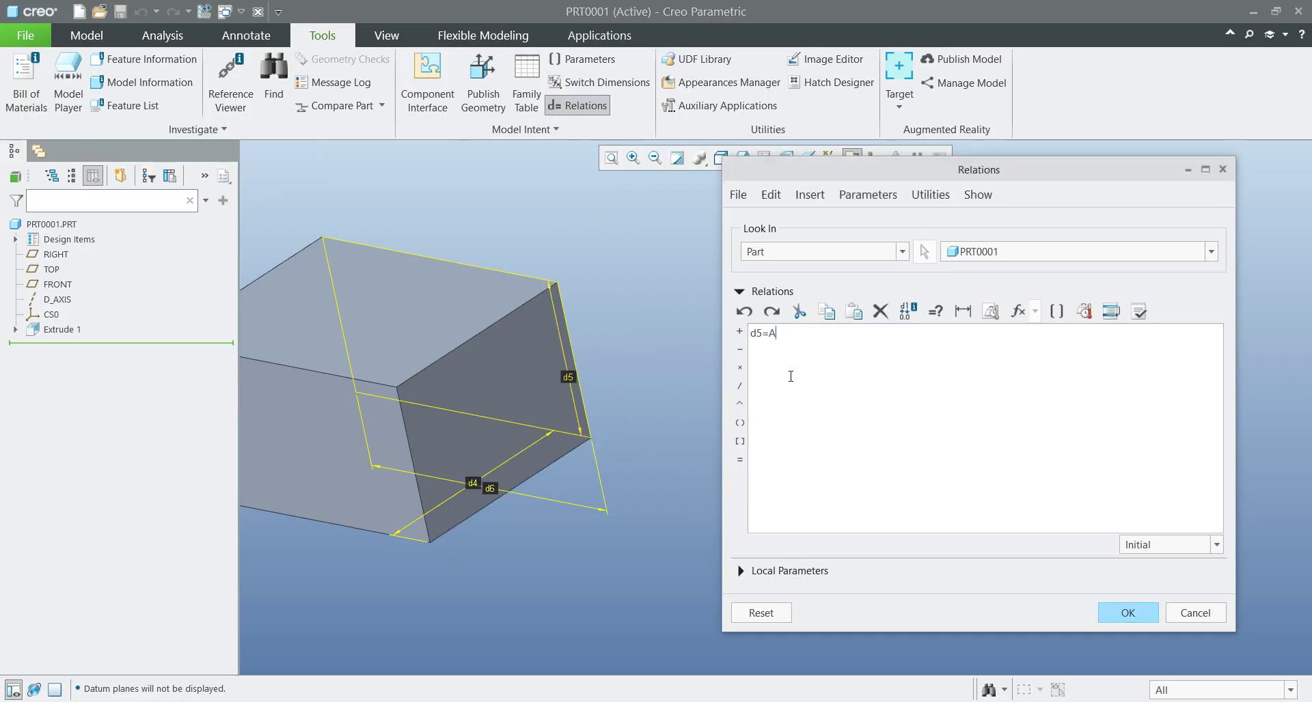
{"action": "left_click", "coordinate": [756, 572]}
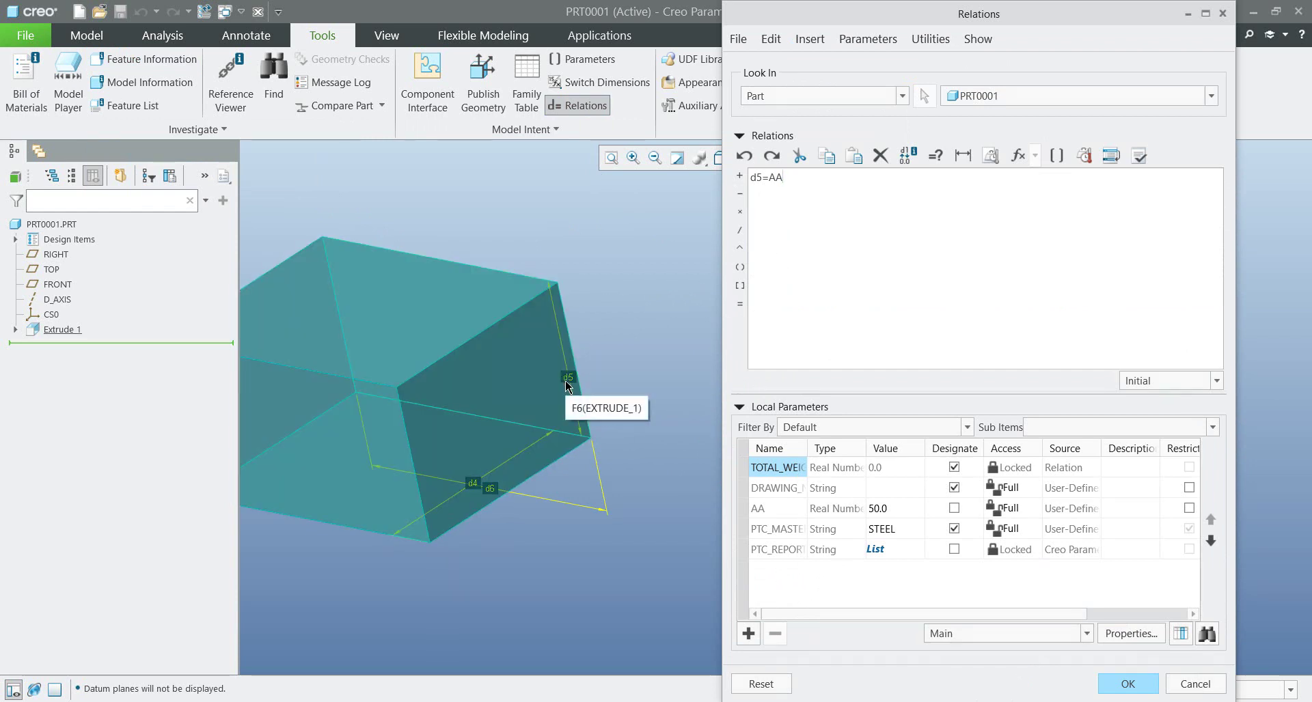
{"action": "double_click", "coordinate": [793, 180]}
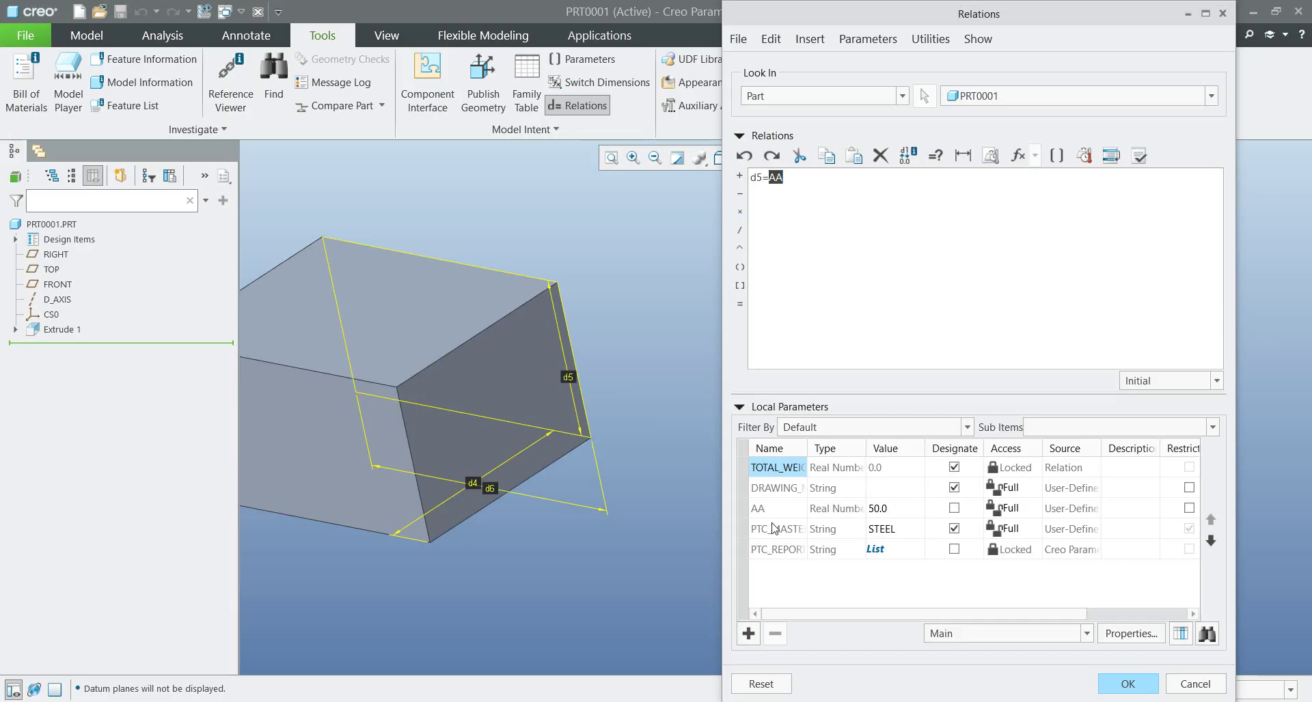
{"action": "left_click", "coordinate": [1141, 161]}
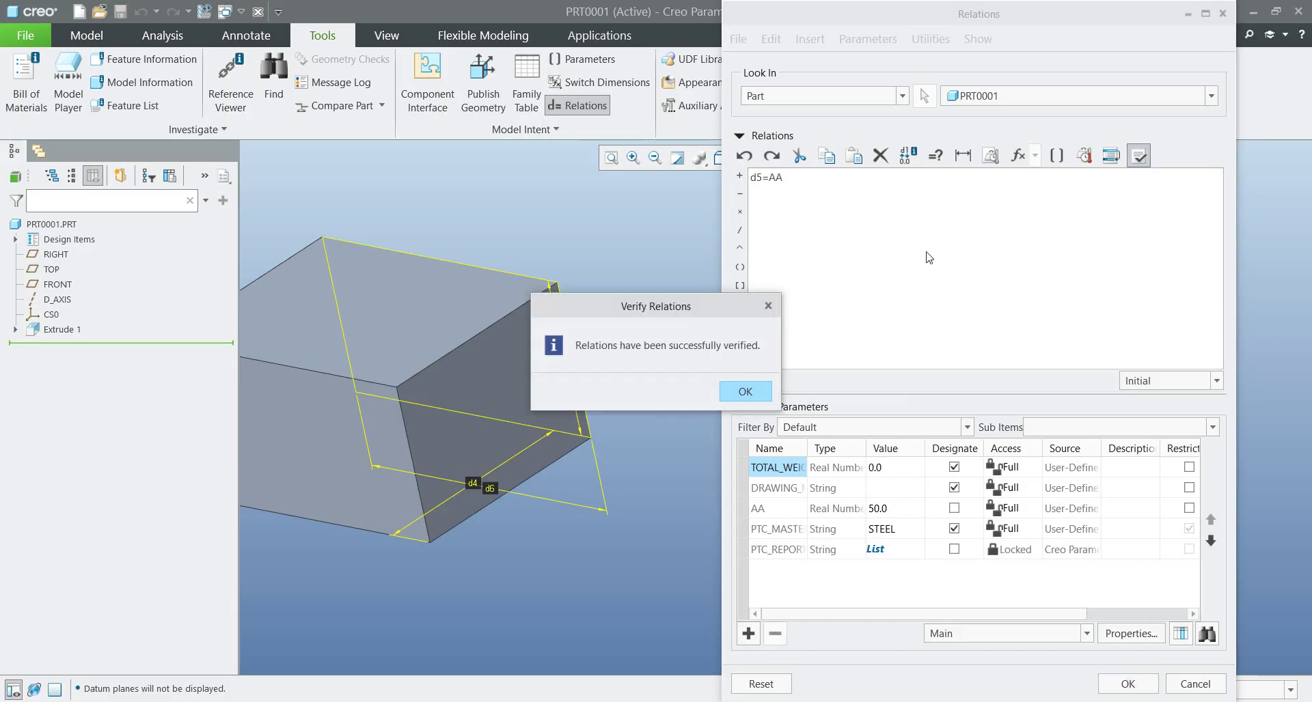
{"action": "left_click", "coordinate": [743, 391]}
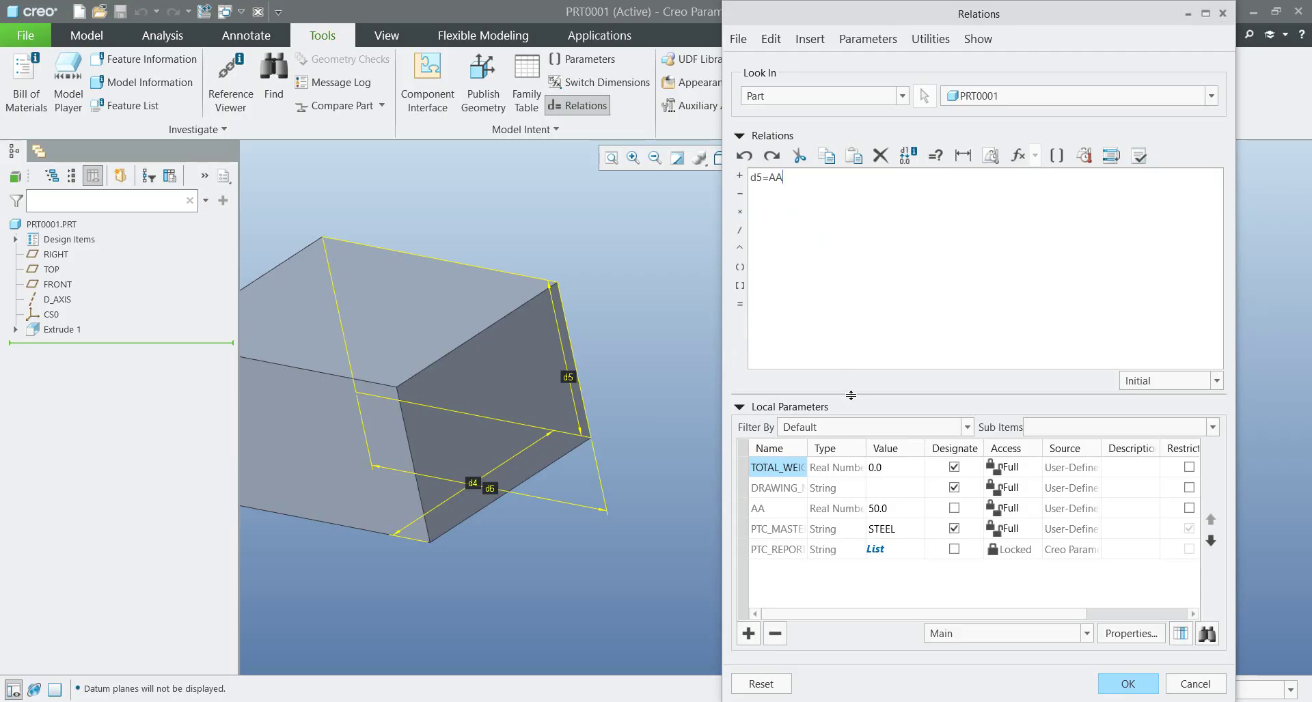
Apply the relations and display the block's extrude dimensions 50, 162.81 and 211
{"action": "left_click", "coordinate": [1127, 684]}
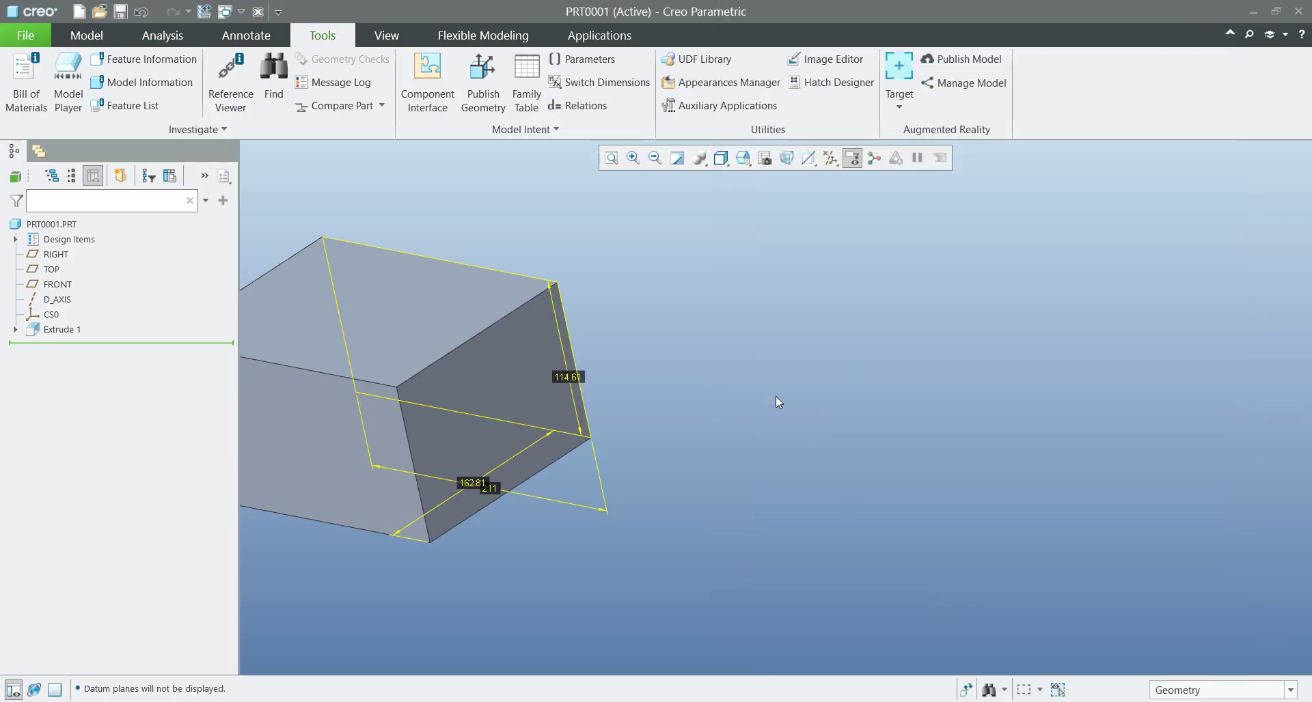
{"action": "left_click", "coordinate": [772, 399]}
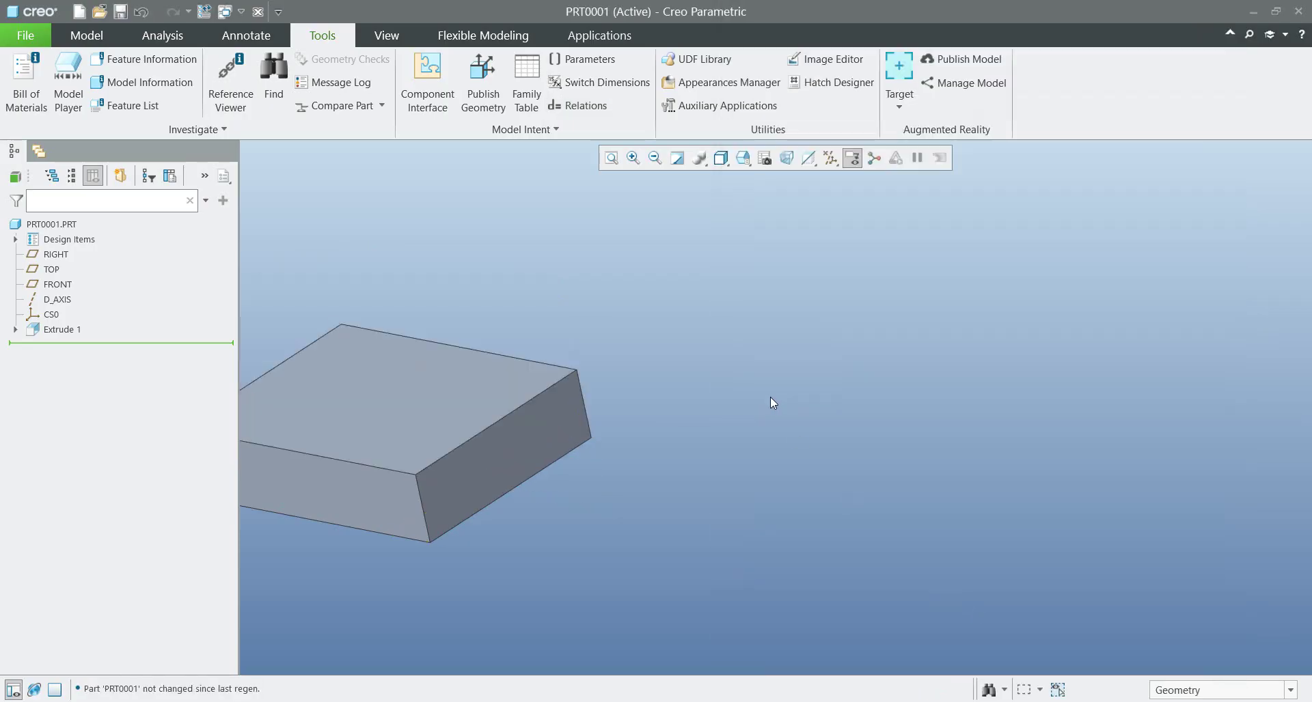
{"action": "double_click", "coordinate": [550, 431]}
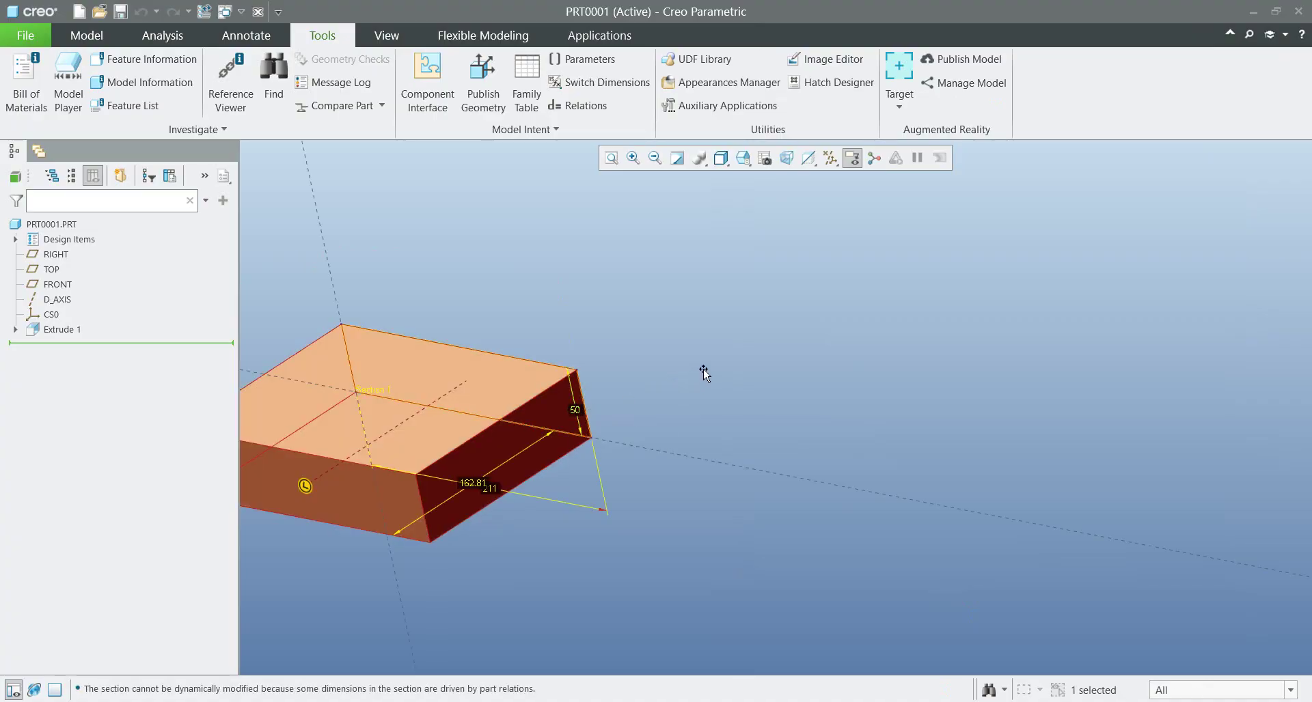
{"action": "middle_click_drag", "start_coordinate": [674, 330], "coordinate": [846, 328]}
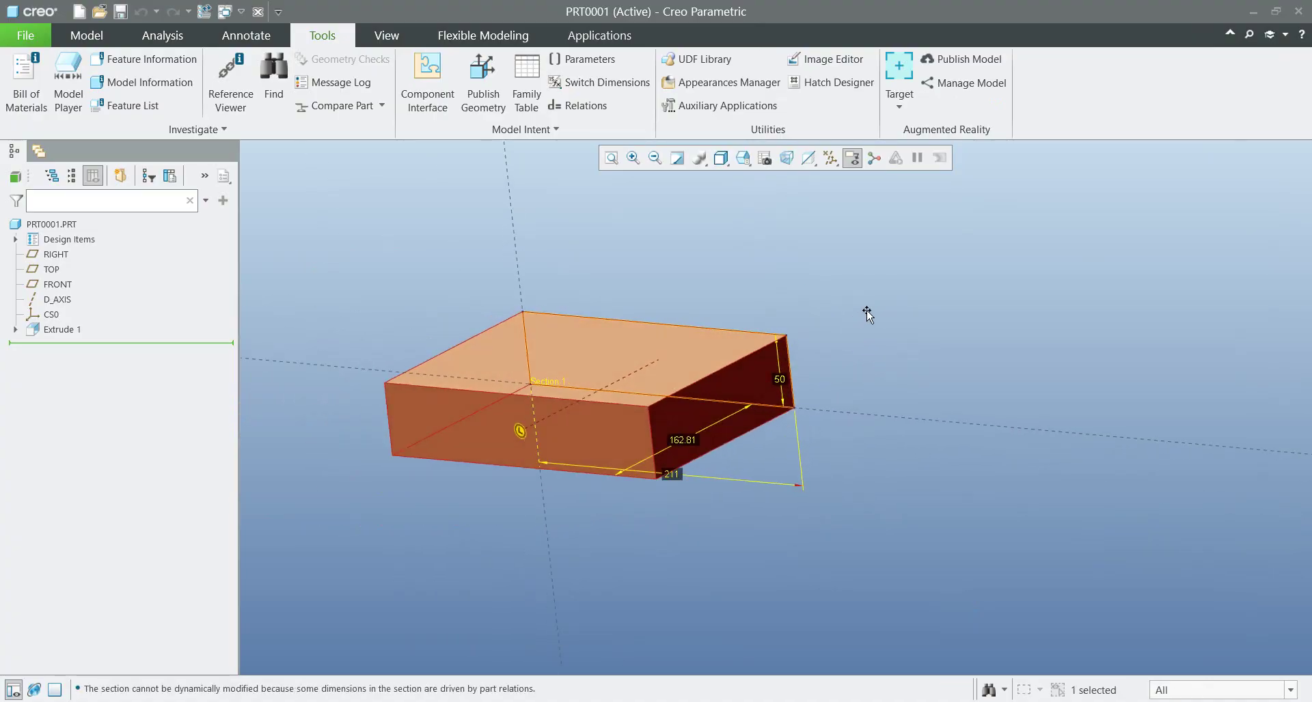
{"action": "left_click", "coordinate": [866, 311]}
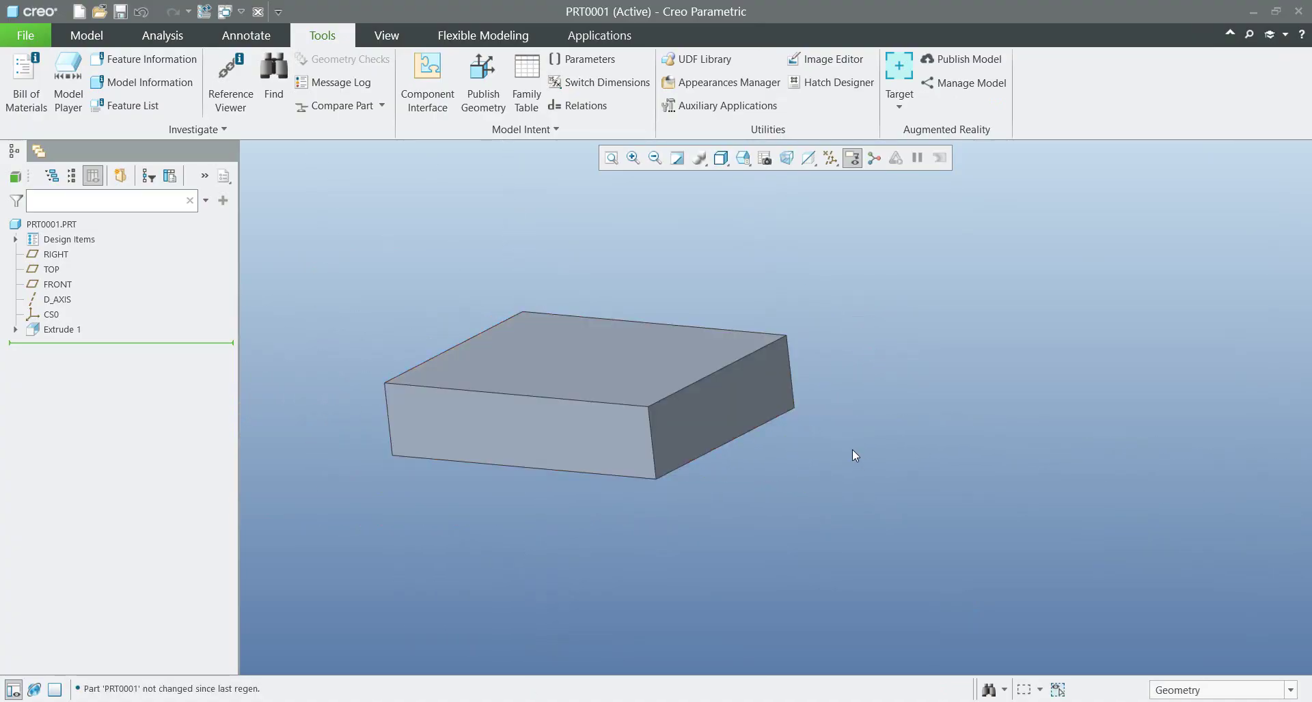
{"action": "left_click", "coordinate": [754, 397]}
{"action": "double_click", "coordinate": [754, 397]}
{"action": "scroll", "coordinate": [686, 466], "scroll_direction": "down", "scroll_amount": 5}
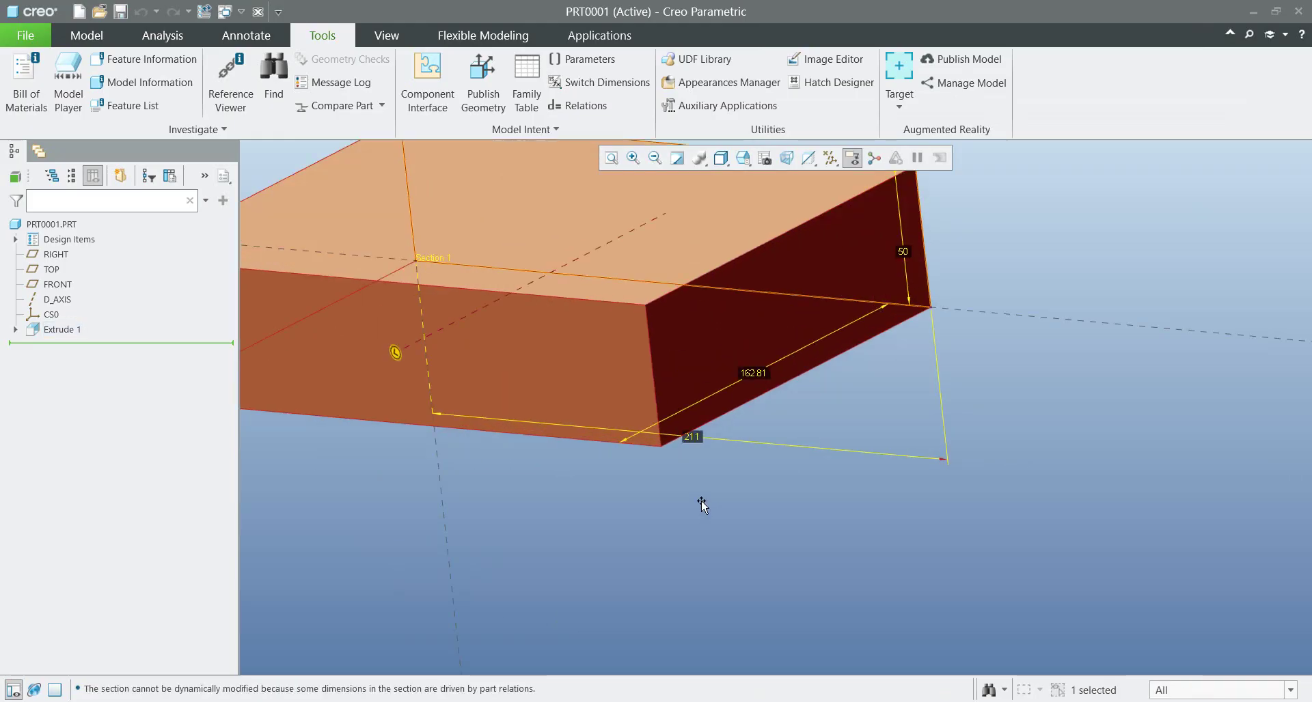
Replace the 211 width with 150+AA, adding relation d6 = 150+AA so it regenerates to 200
{"action": "double_click", "coordinate": [695, 440]}
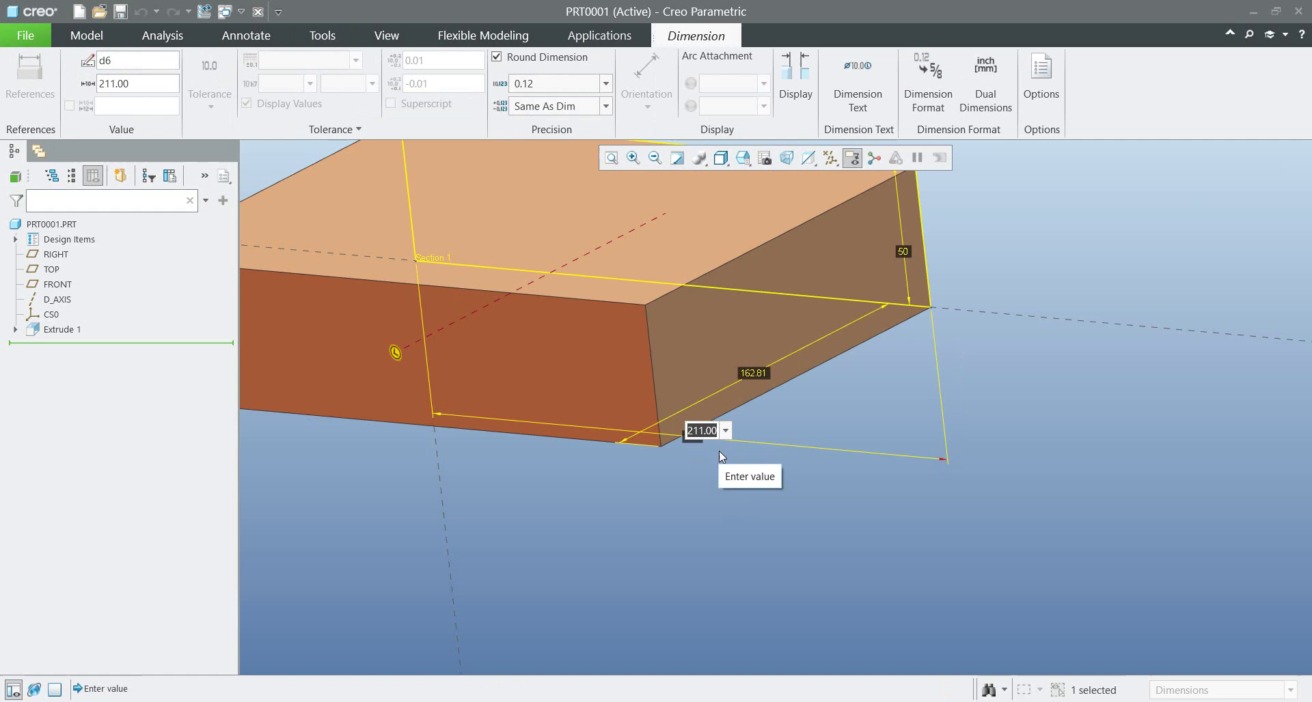
{"action": "type", "text": "150+AA"}
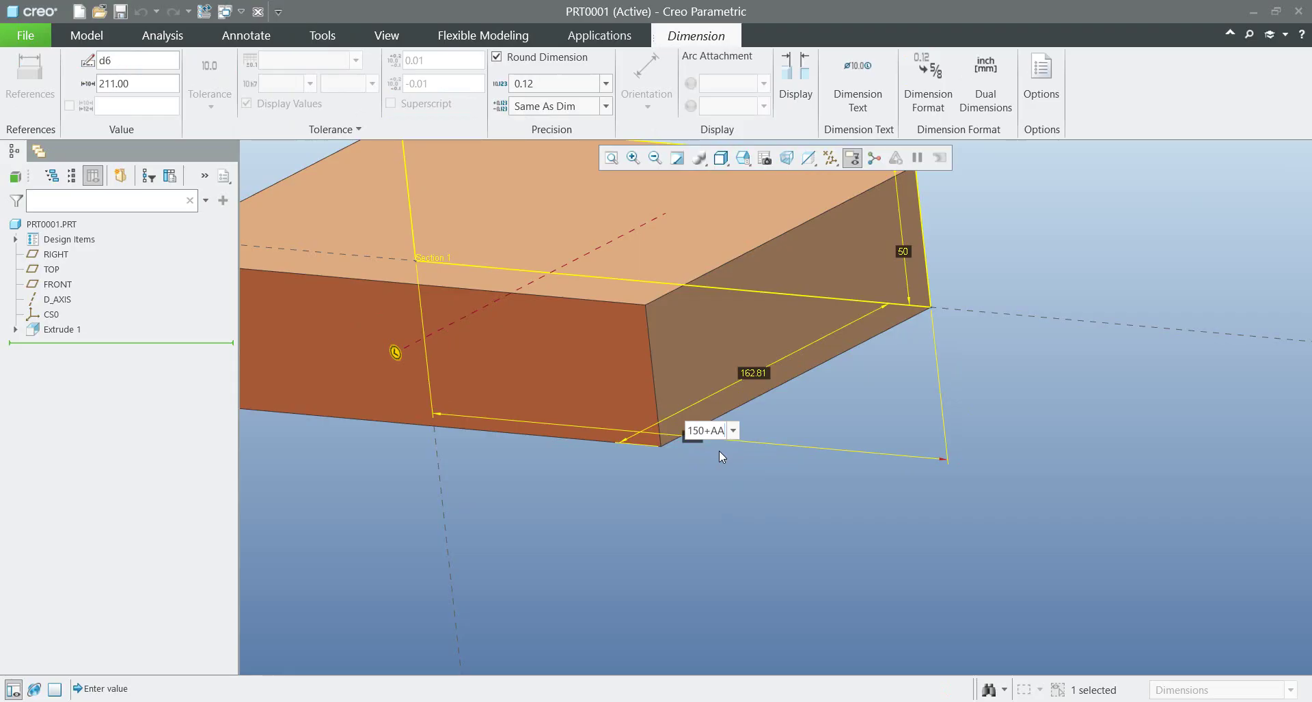
{"action": "key", "text": "Return"}
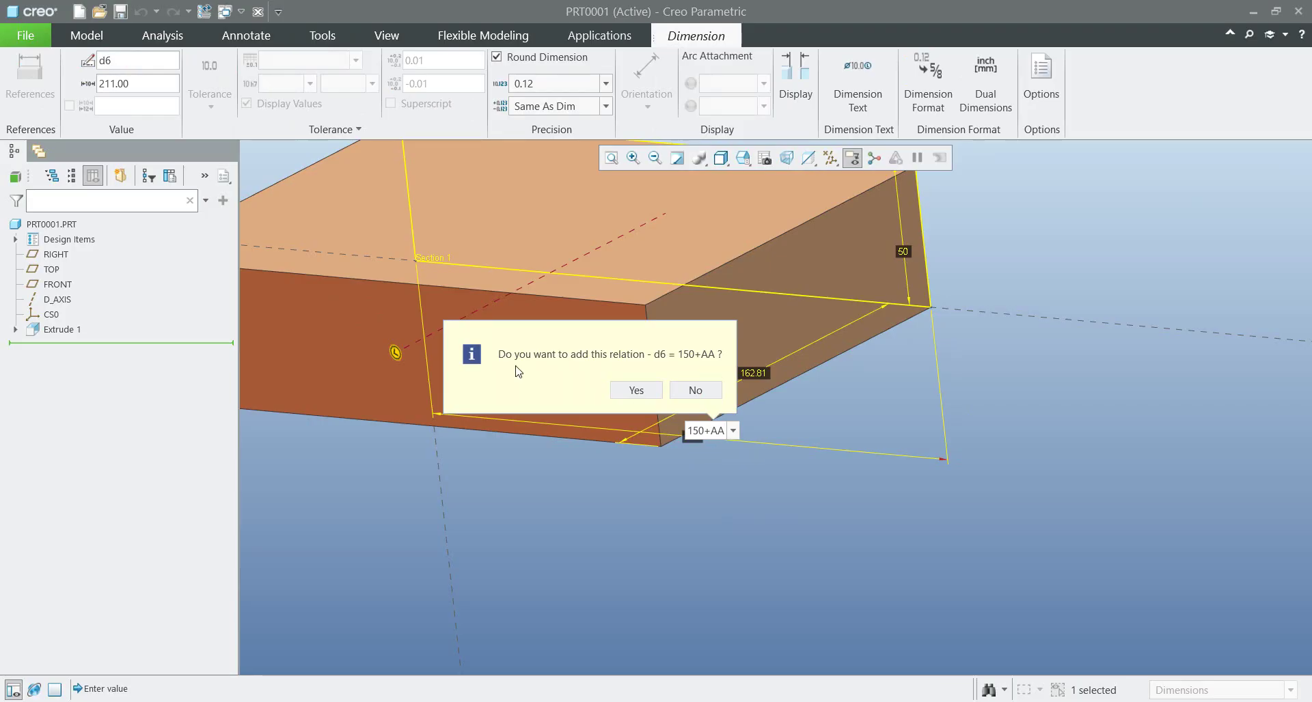
{"action": "left_click", "coordinate": [636, 391]}
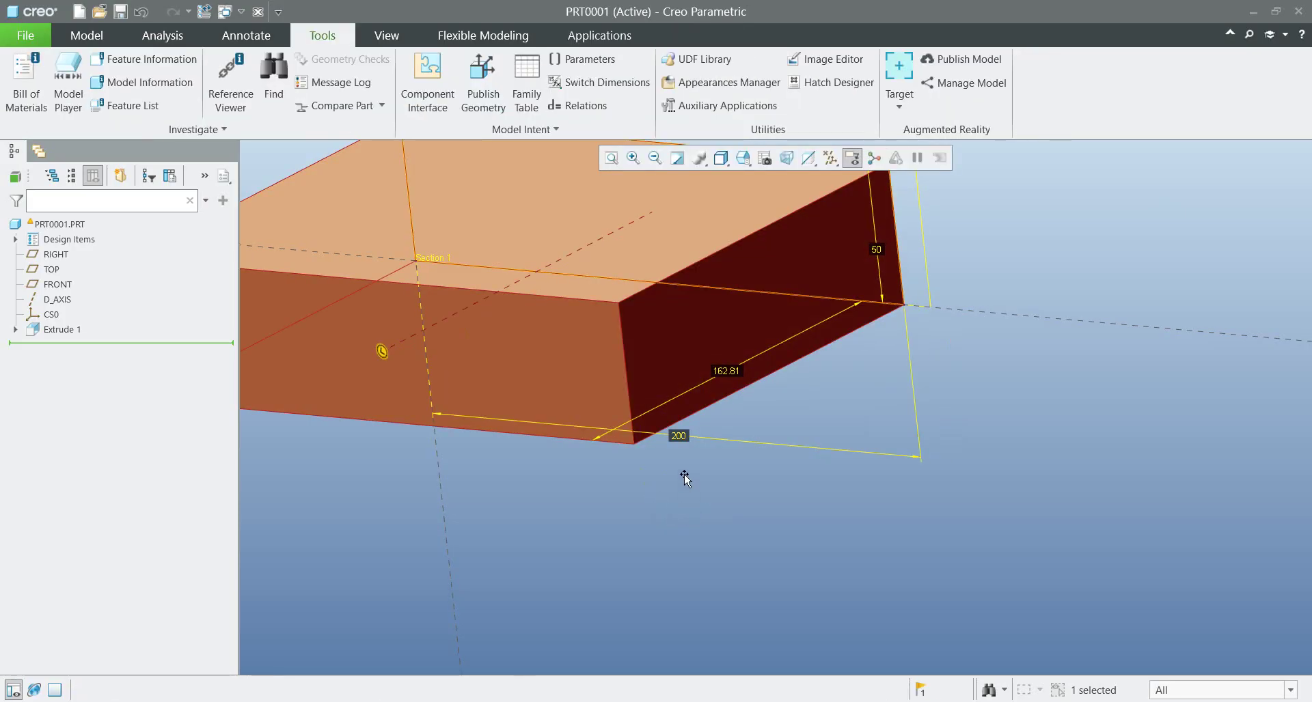
{"action": "left_click", "coordinate": [728, 516]}
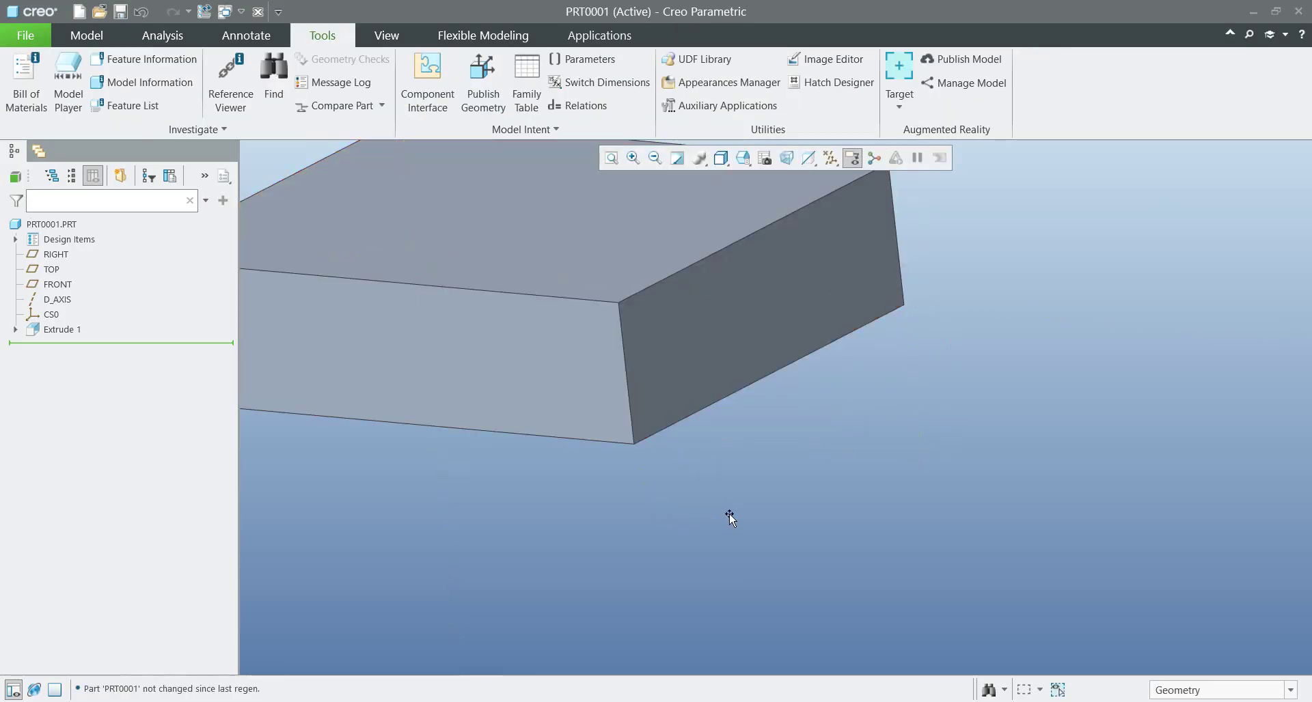
{"action": "key", "text": "ctrl+d"}
{"action": "left_click", "coordinate": [668, 466]}
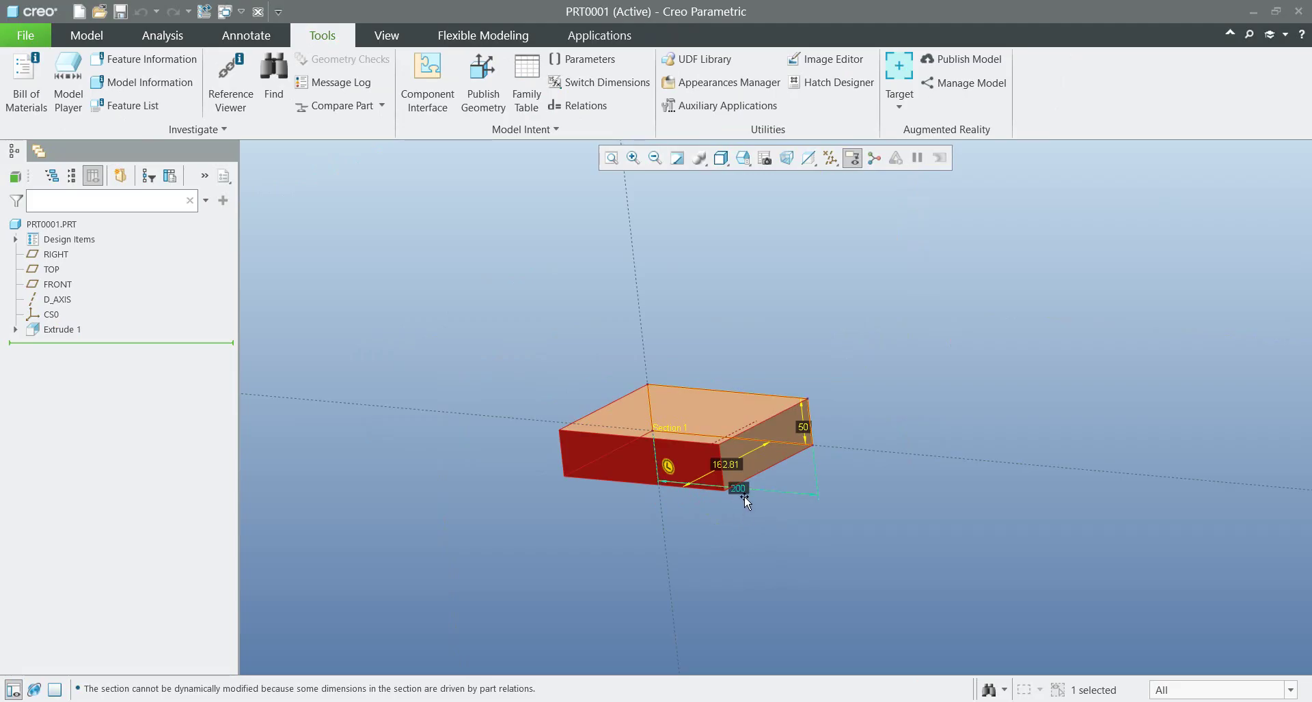
{"action": "left_click", "coordinate": [748, 528]}
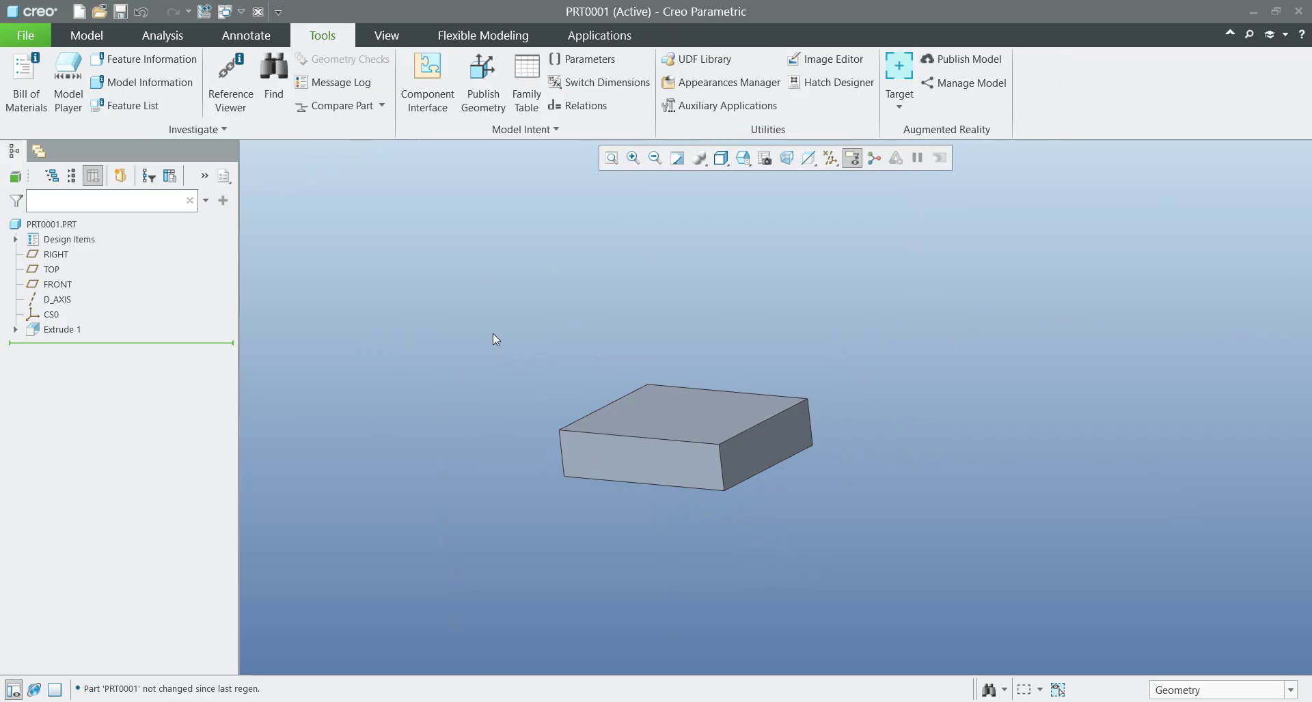
{"action": "left_click", "coordinate": [578, 105]}
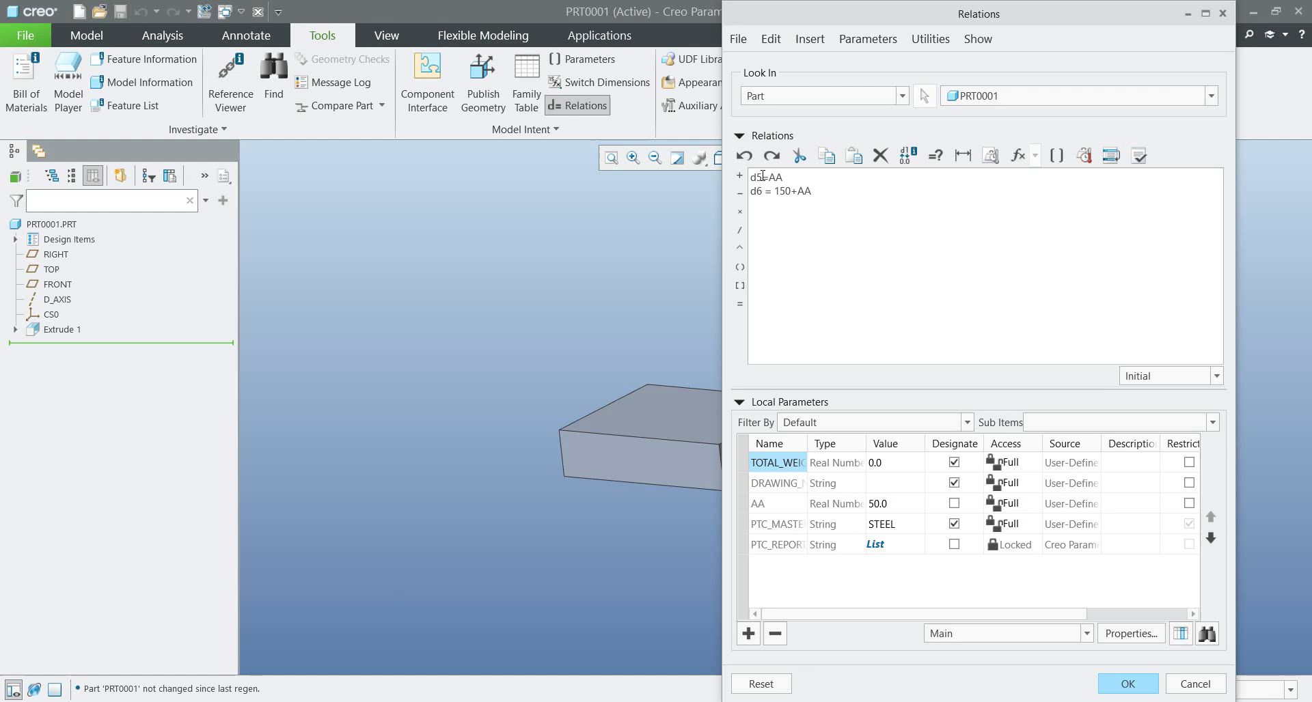
{"action": "left_click_drag", "start_coordinate": [752, 178], "coordinate": [819, 193]}
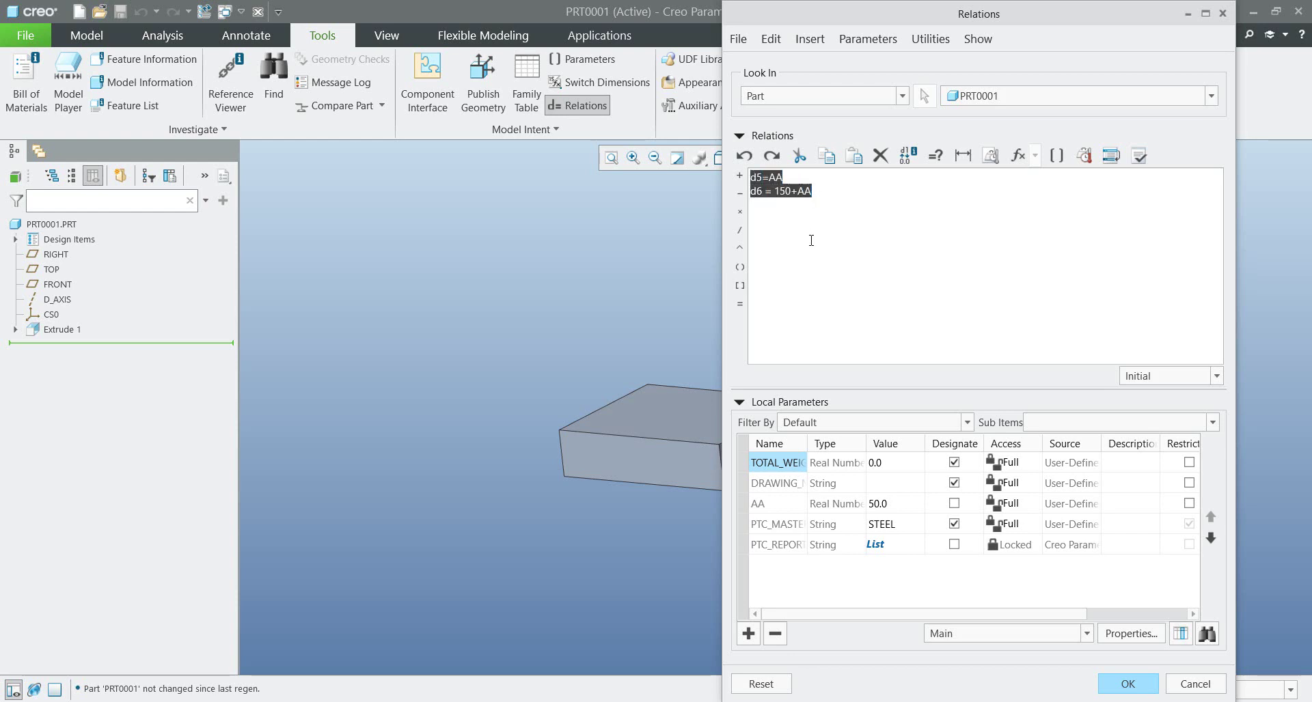
{"action": "left_click", "coordinate": [1213, 690]}
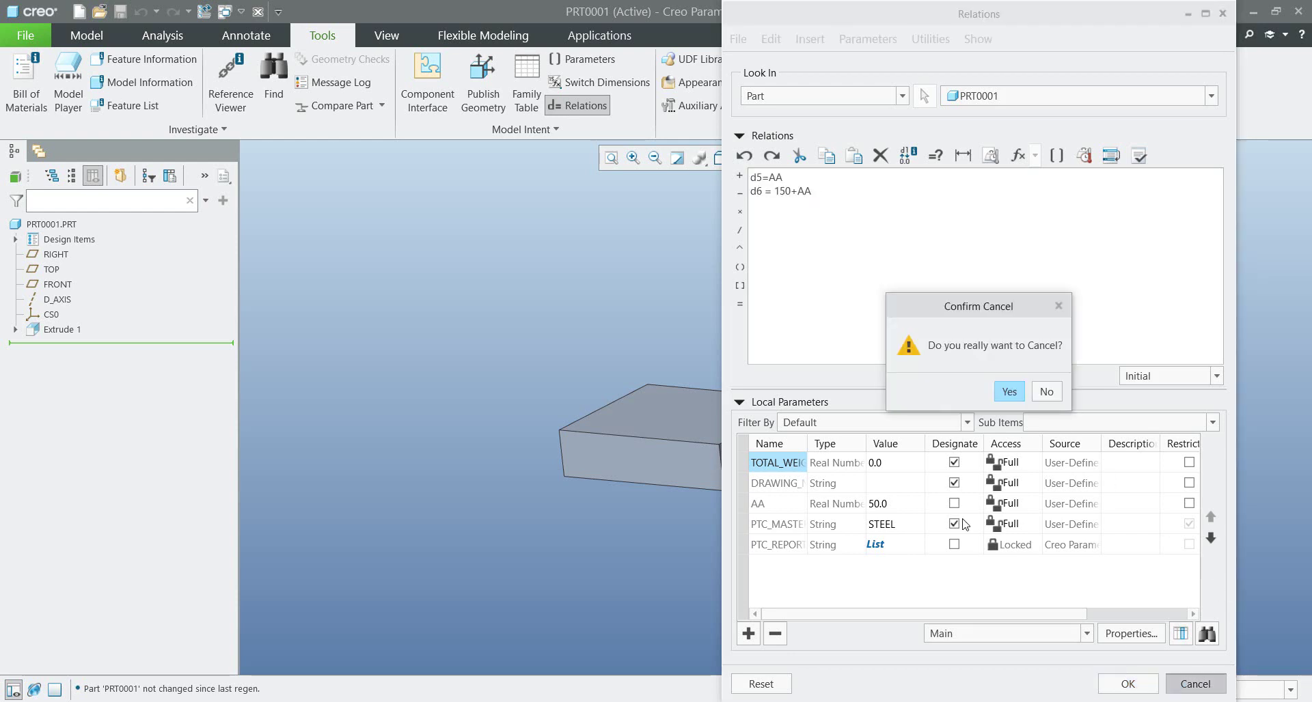
{"action": "left_click", "coordinate": [1005, 393]}
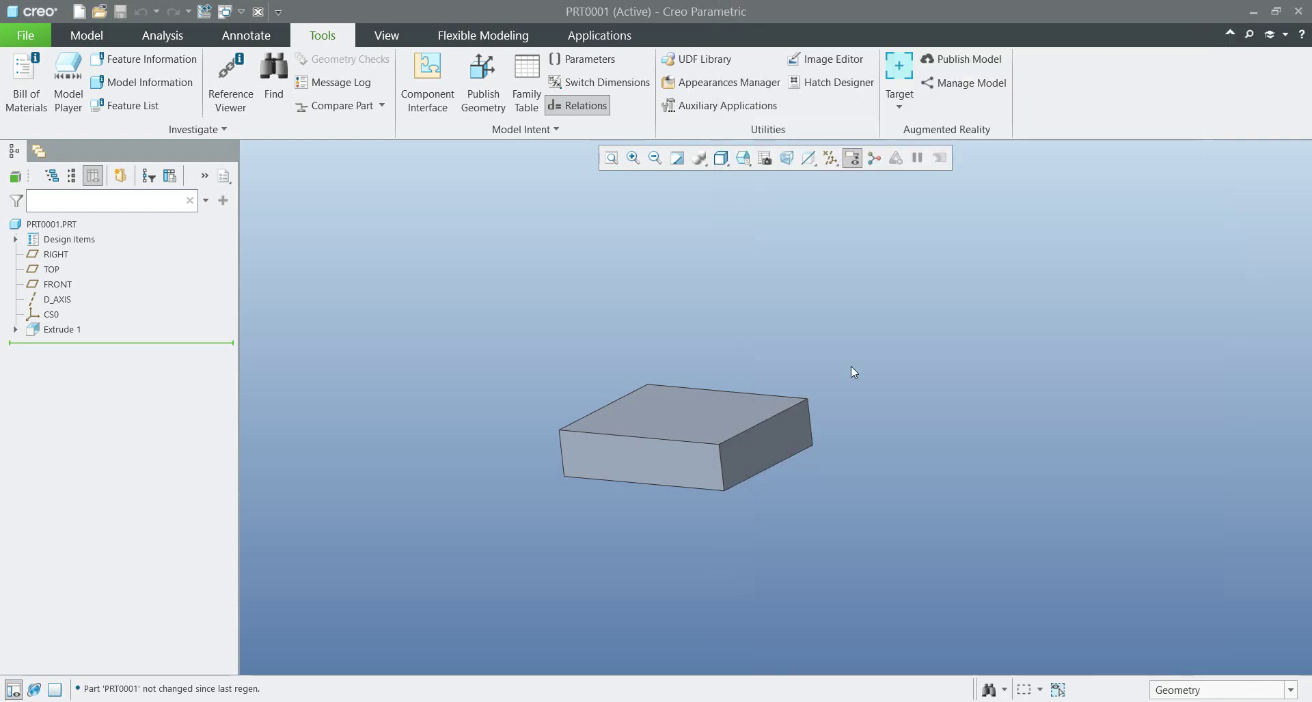
Rename the block's 200 width dimension from d6 to Width
{"action": "double_click", "coordinate": [767, 457]}
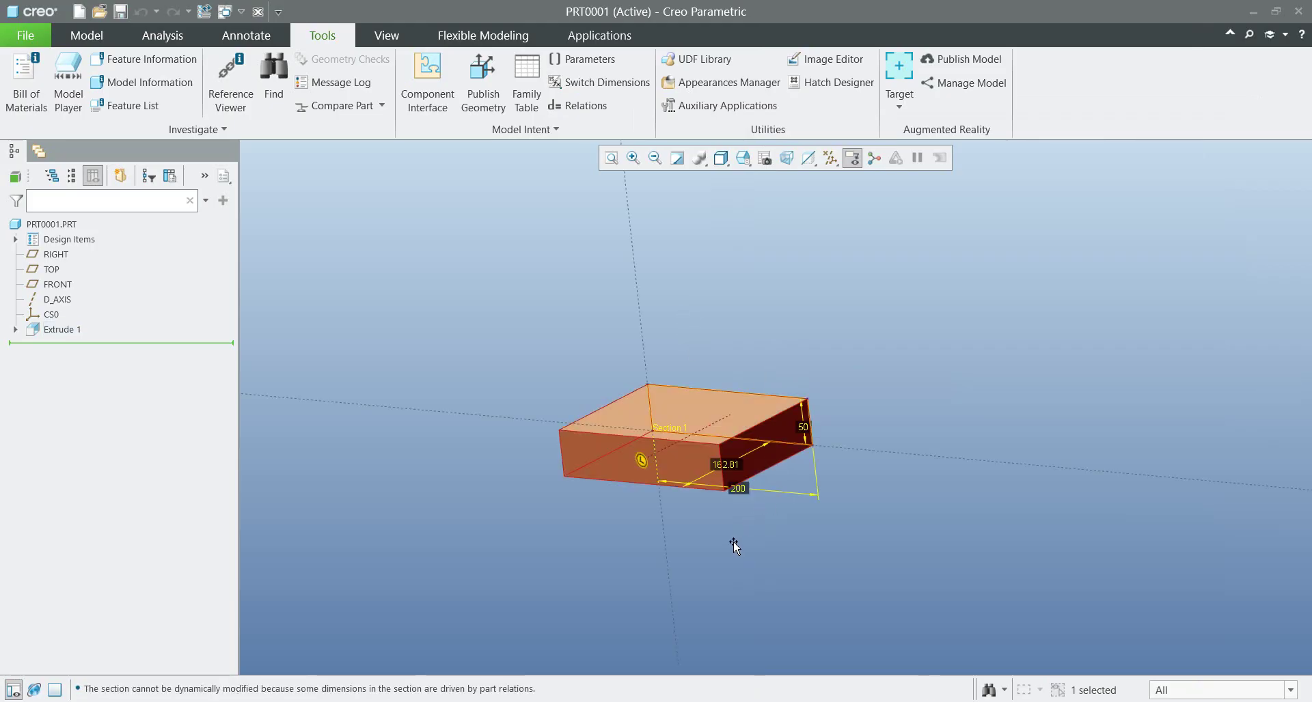
{"action": "left_click", "coordinate": [738, 487]}
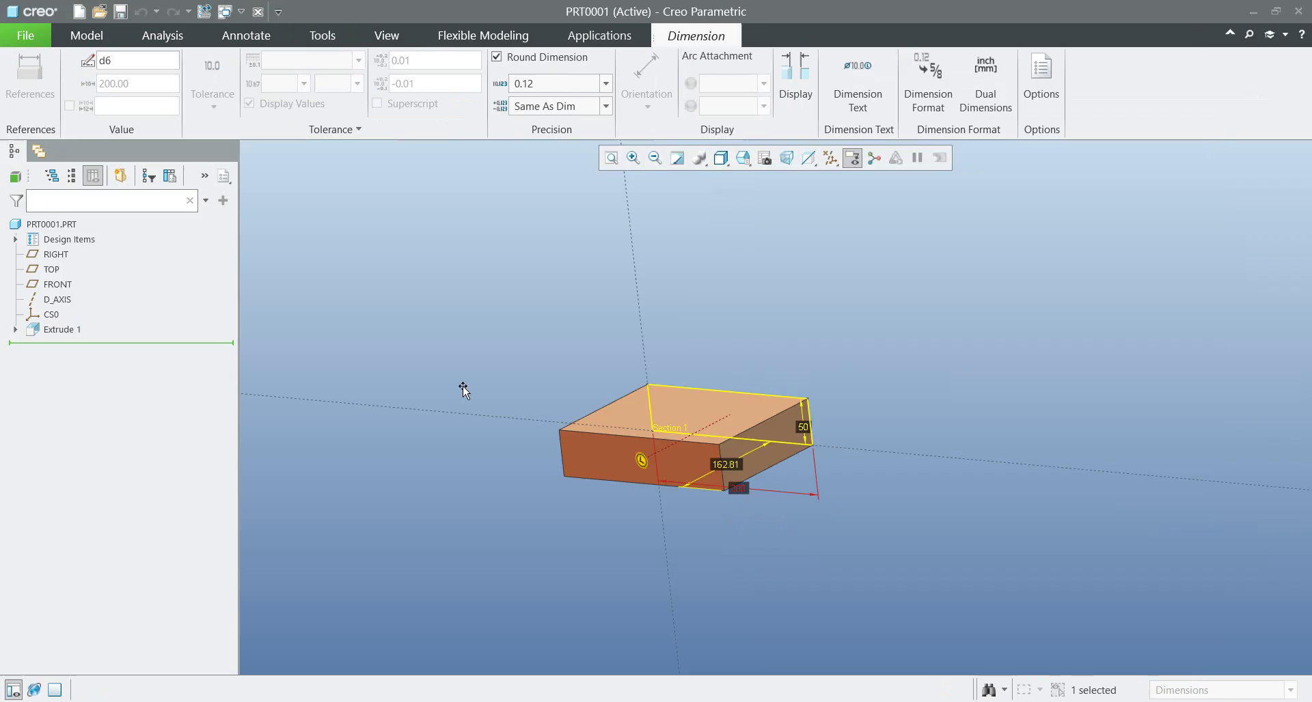
{"action": "double_click", "coordinate": [117, 61]}
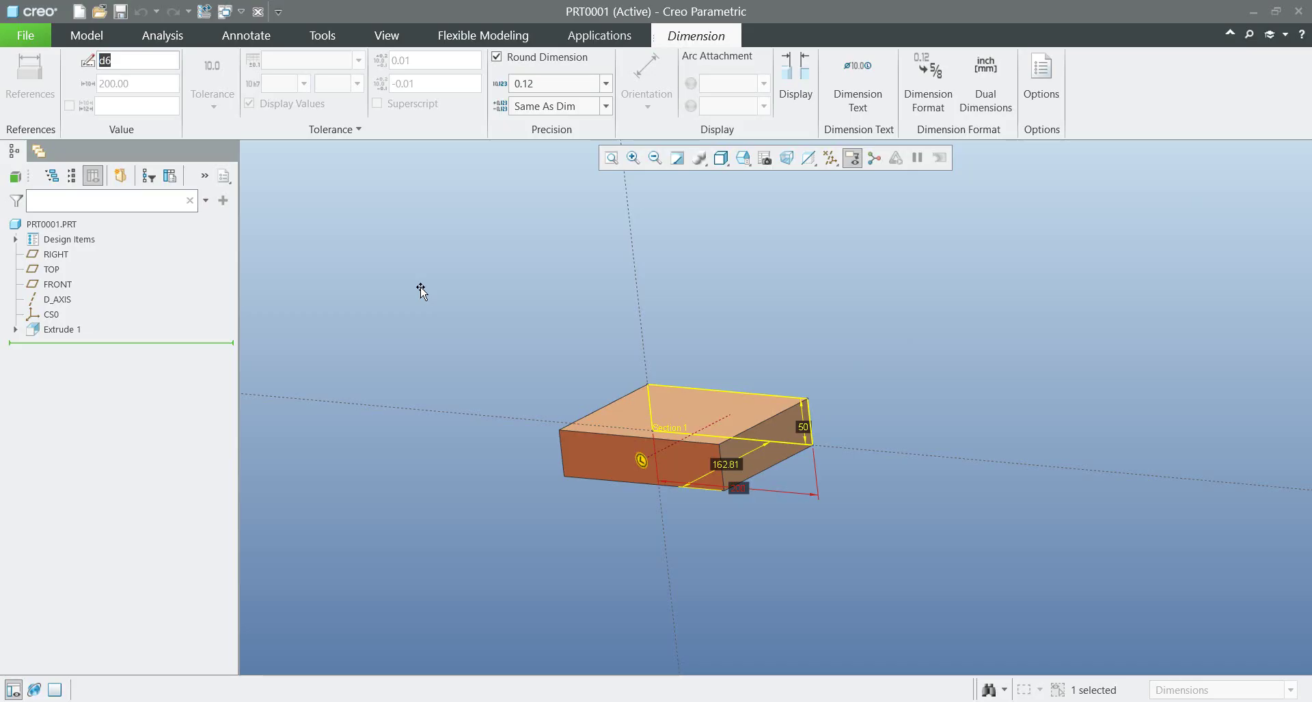
{"action": "type", "text": "Width"}
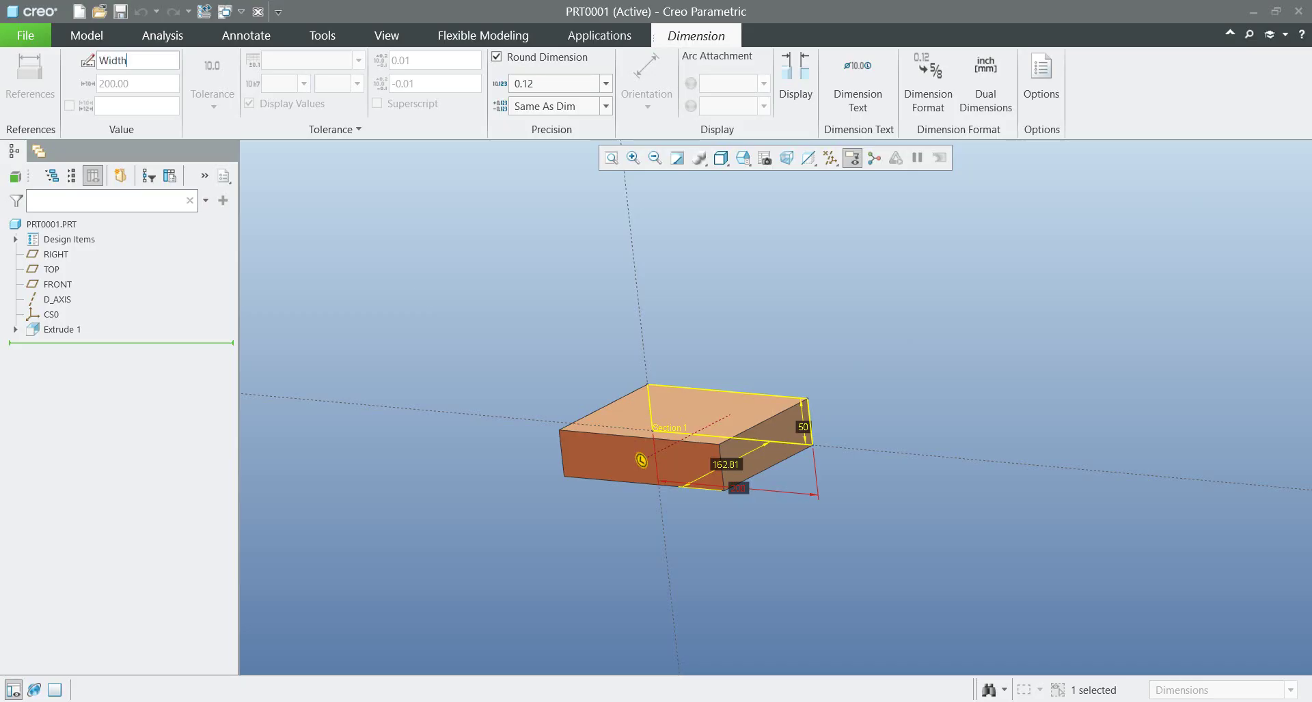
{"action": "key", "text": "Return"}
{"action": "left_click", "coordinate": [517, 339]}
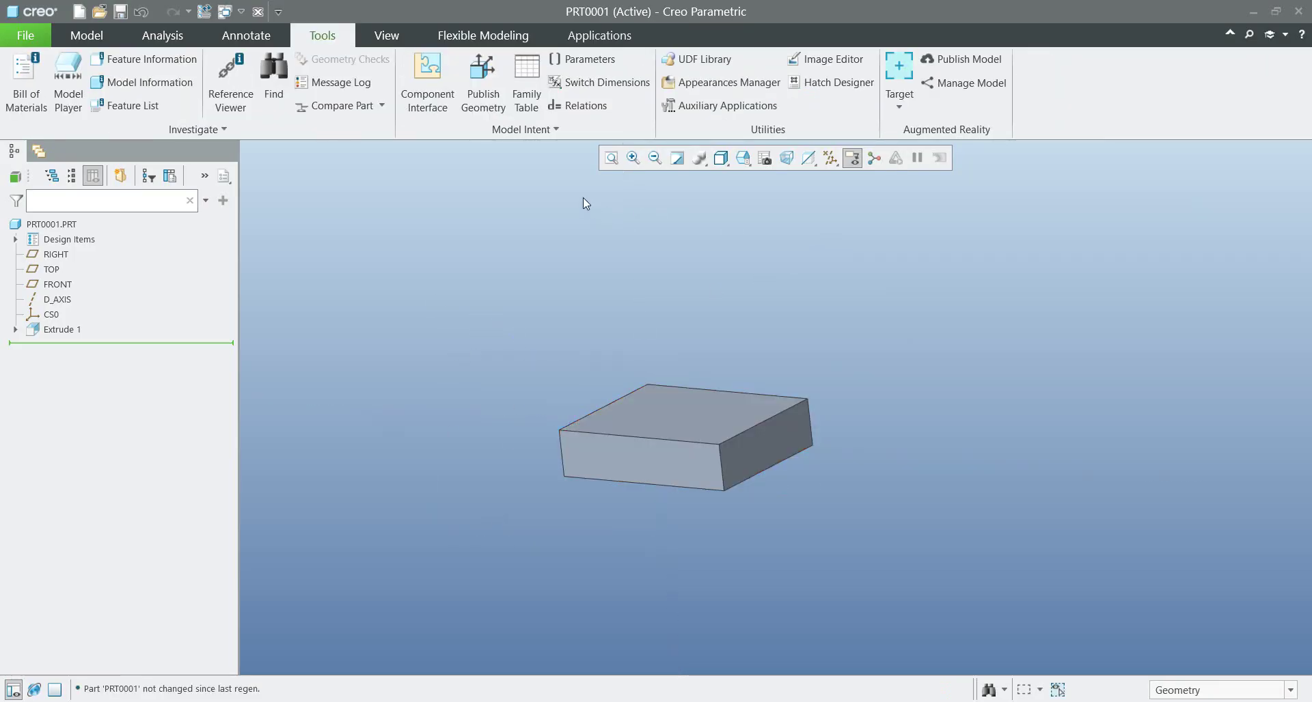
{"action": "left_click", "coordinate": [577, 106]}
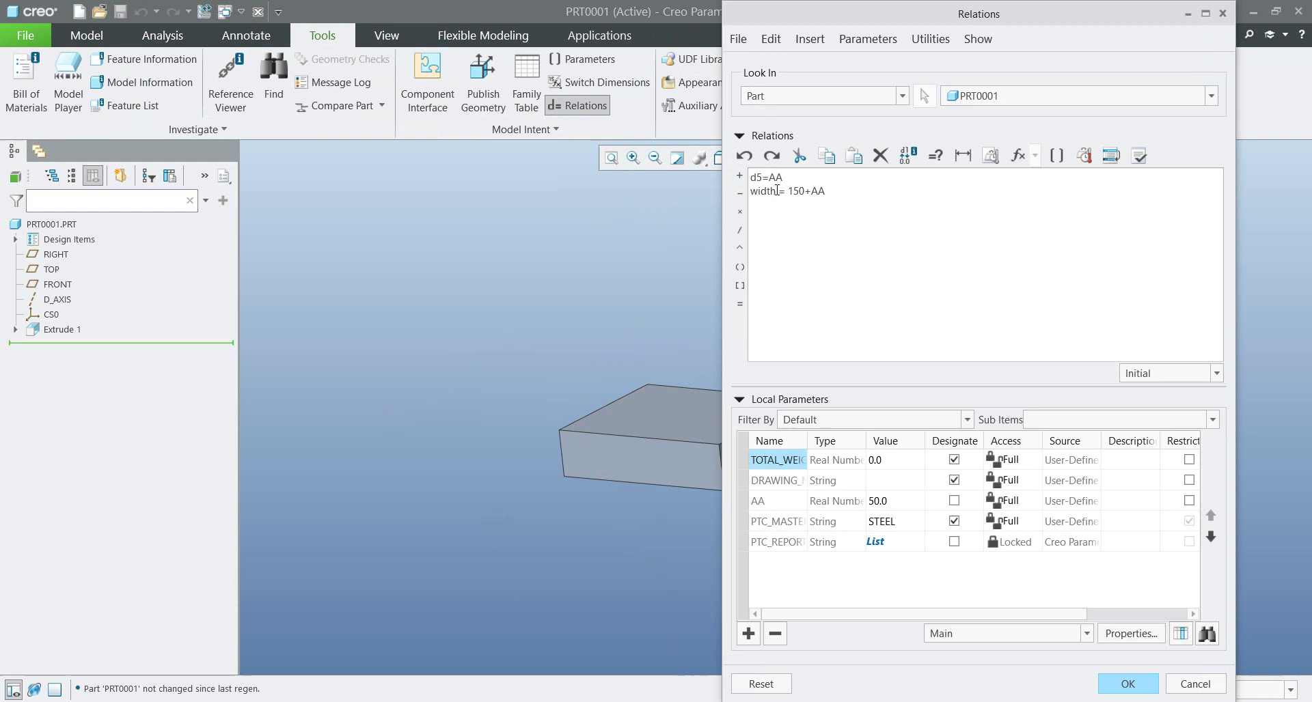
{"action": "double_click", "coordinate": [769, 191]}
{"action": "left_click", "coordinate": [1196, 684]}
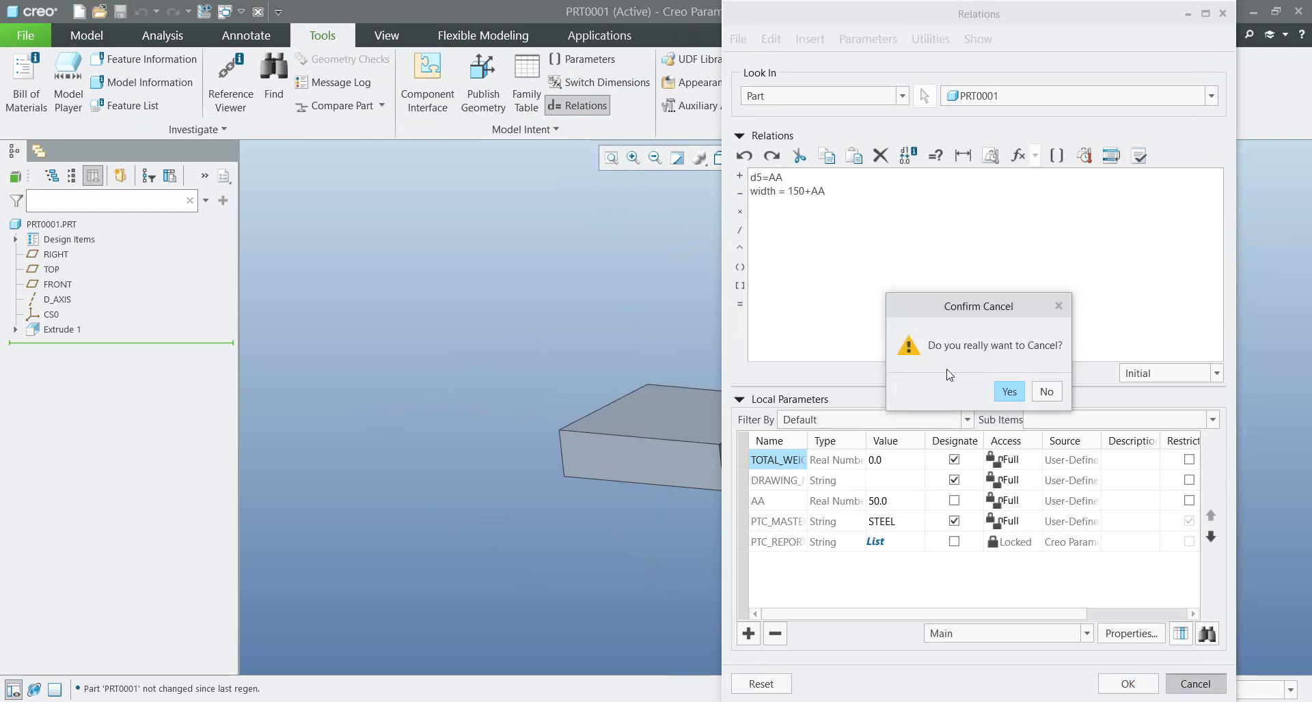
{"action": "left_click", "coordinate": [1009, 392]}
{"action": "double_click", "coordinate": [762, 454]}
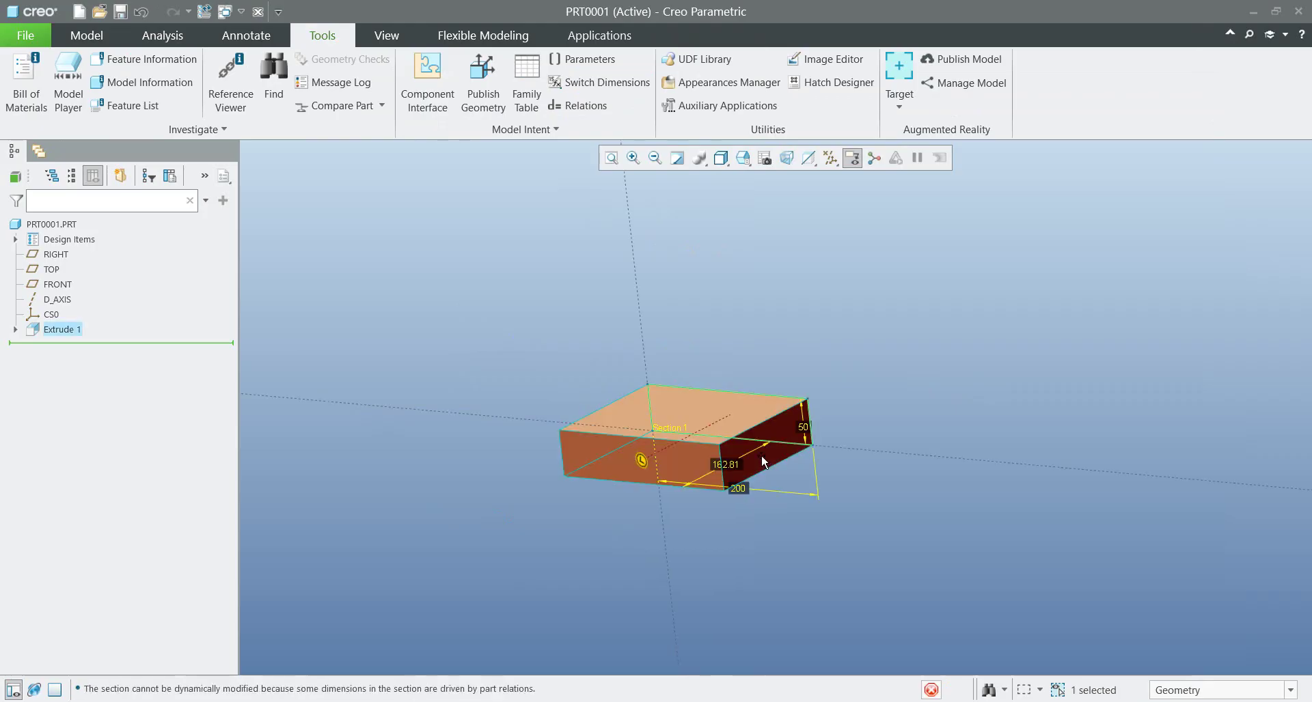
{"action": "left_click", "coordinate": [740, 490]}
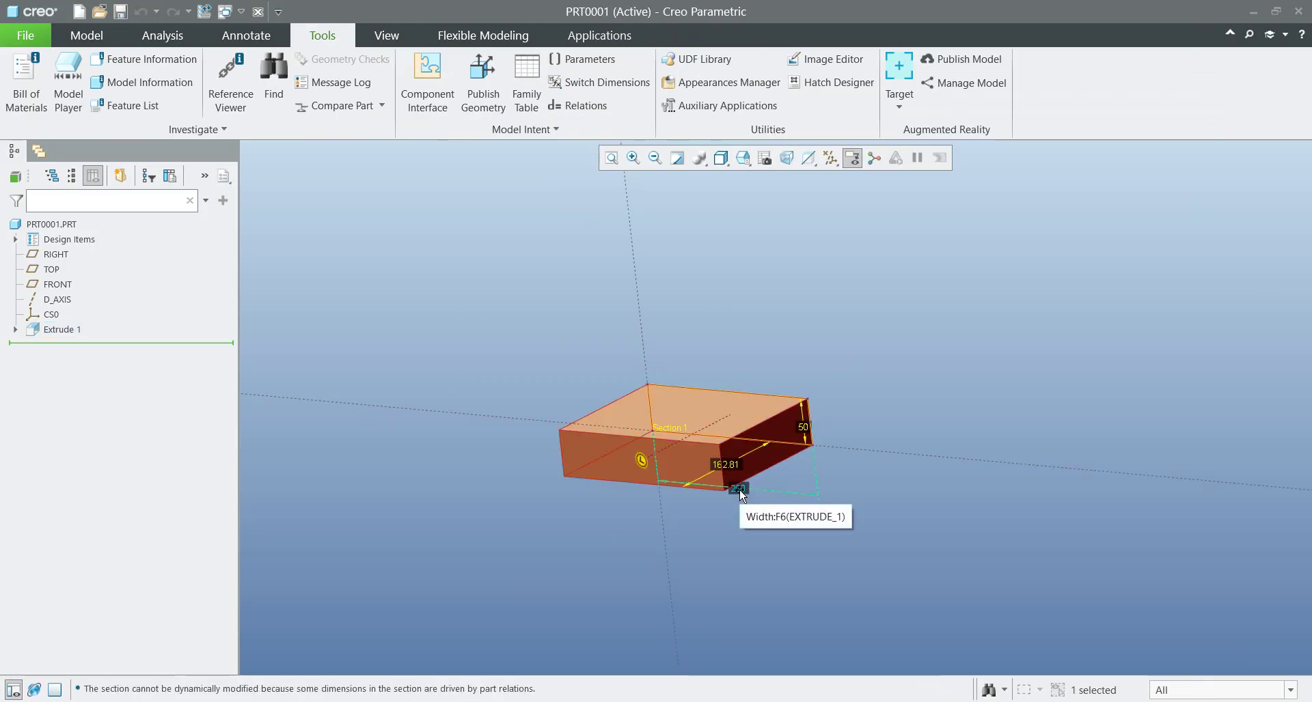
{"action": "left_click", "coordinate": [739, 490]}
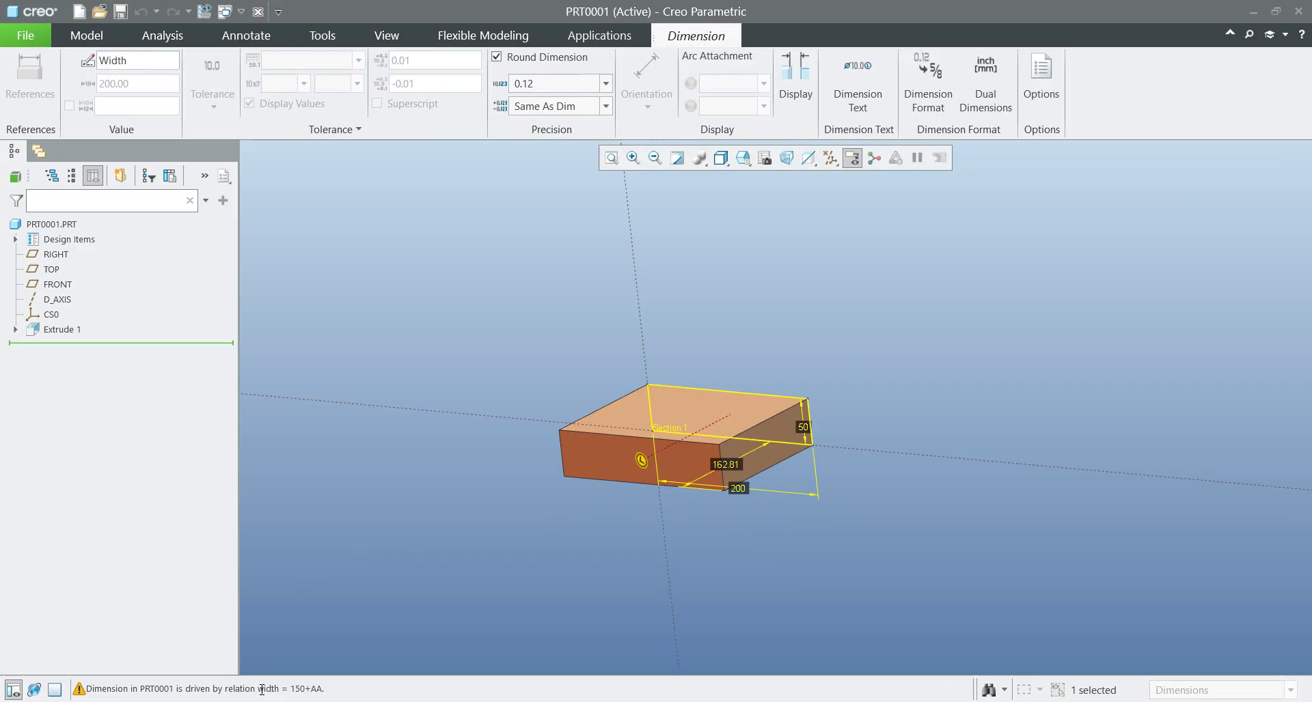
{"action": "left_click_drag", "start_coordinate": [258, 692], "coordinate": [321, 691]}
{"action": "left_click", "coordinate": [419, 328]}
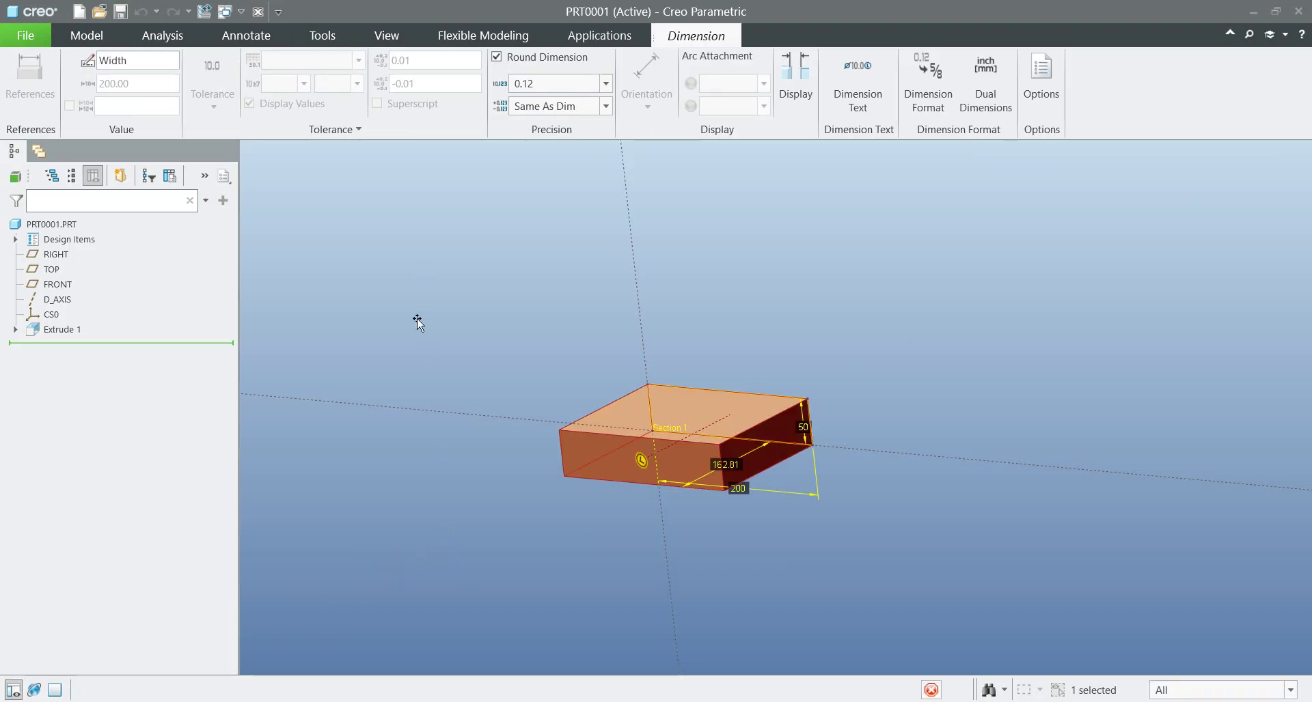
In the annotation tools, set new annotations to be flat to screen
{"action": "left_click", "coordinate": [246, 35]}
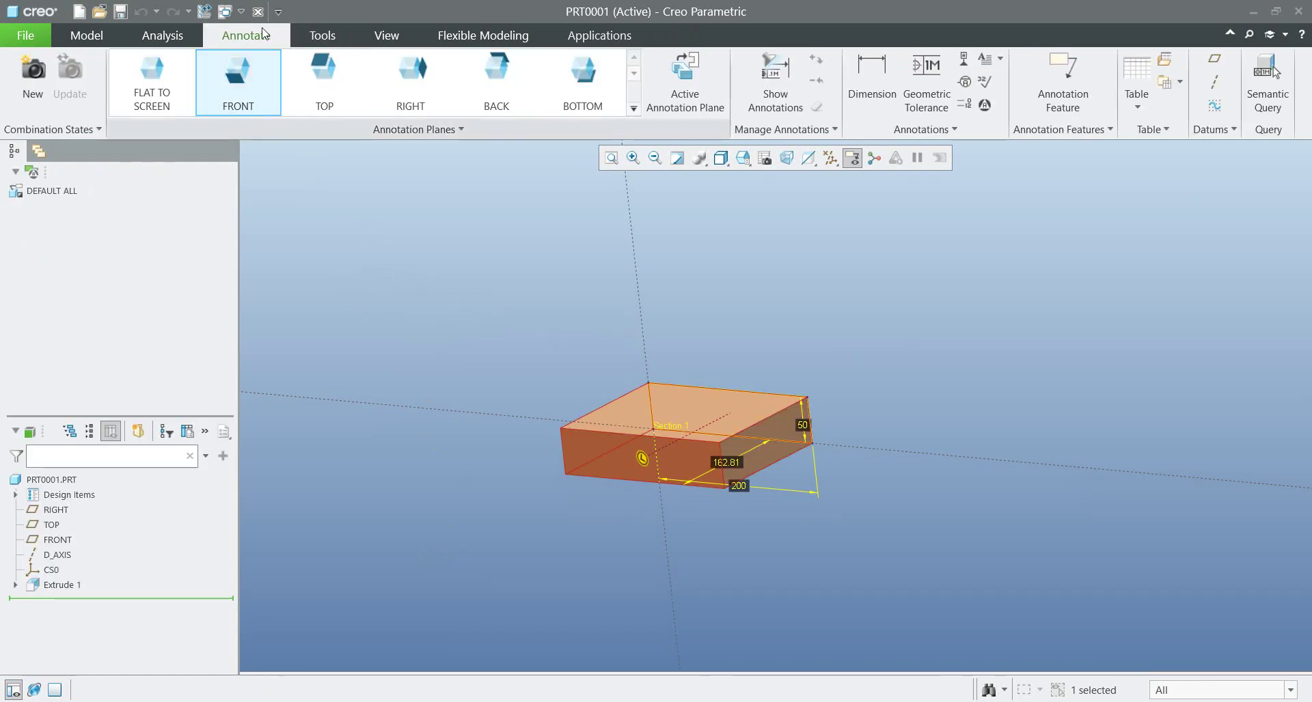
{"action": "left_click", "coordinate": [422, 259]}
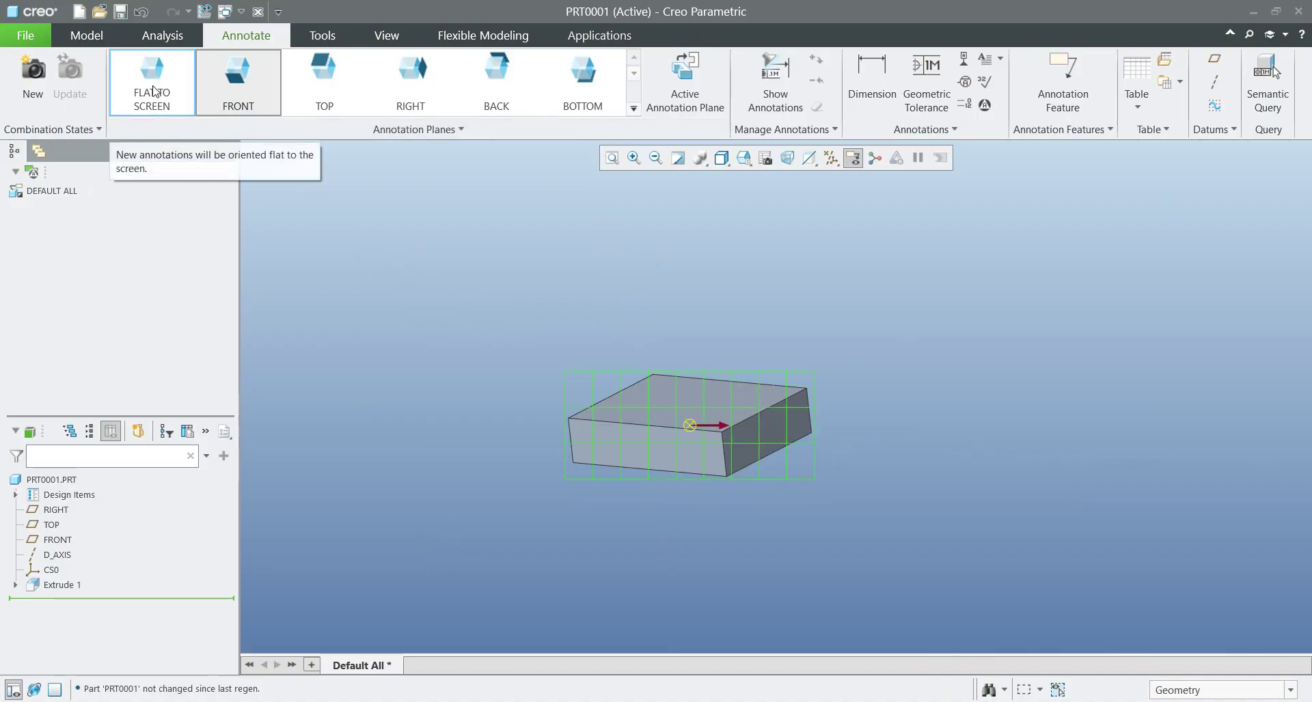
{"action": "left_click", "coordinate": [149, 103]}
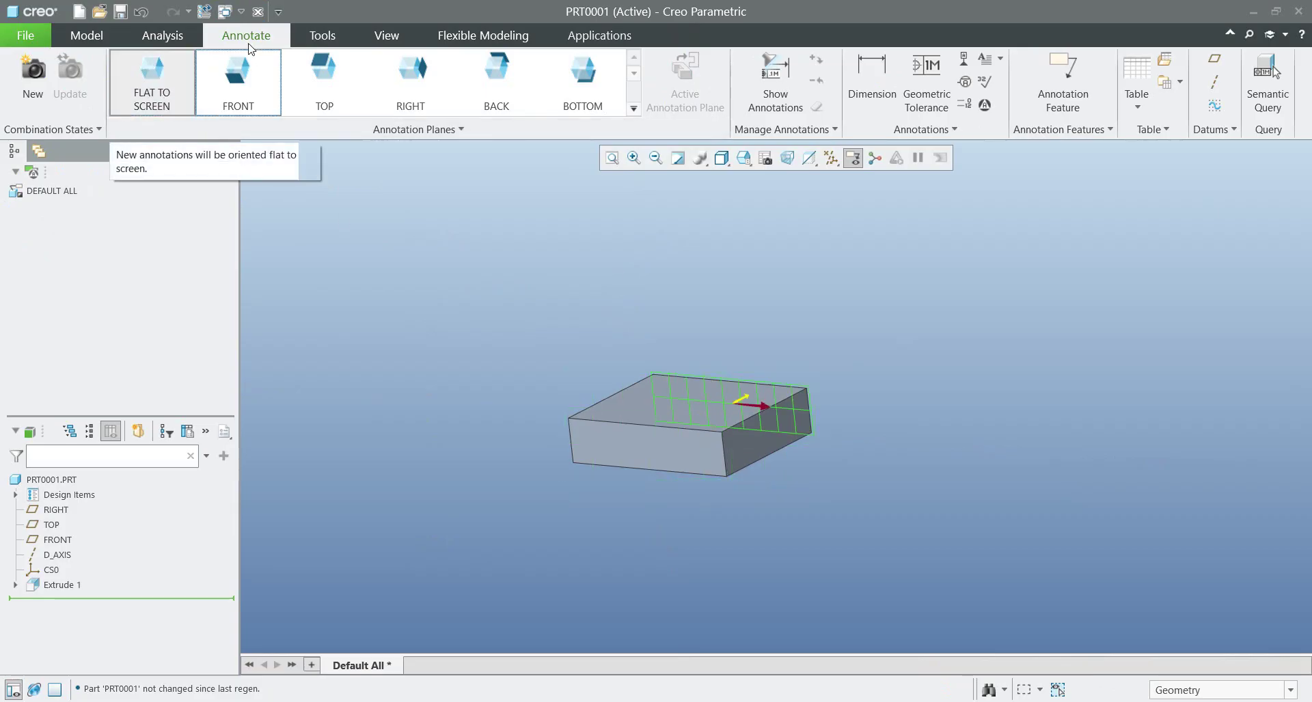
Create Annotation 1 with an upper-left note 'Parameter AA = &AA', showing 50.000
{"action": "left_click", "coordinate": [1064, 95]}
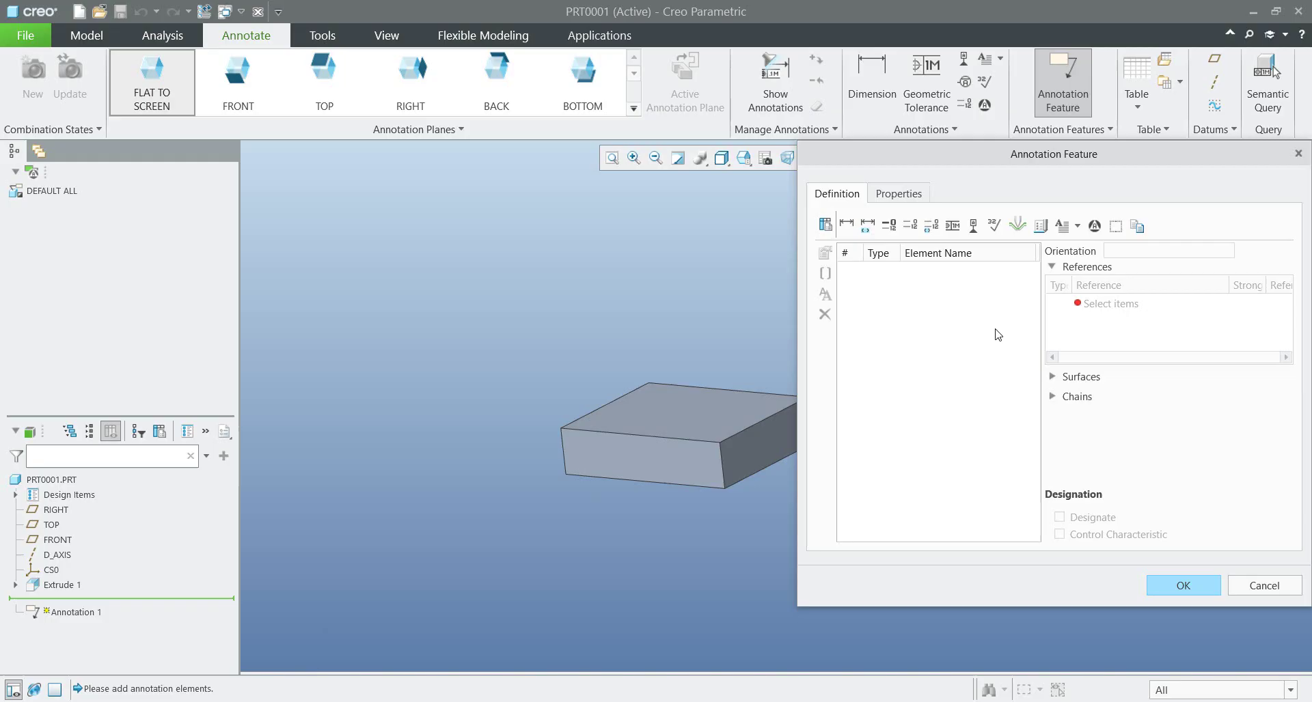
{"action": "left_click", "coordinate": [1061, 226]}
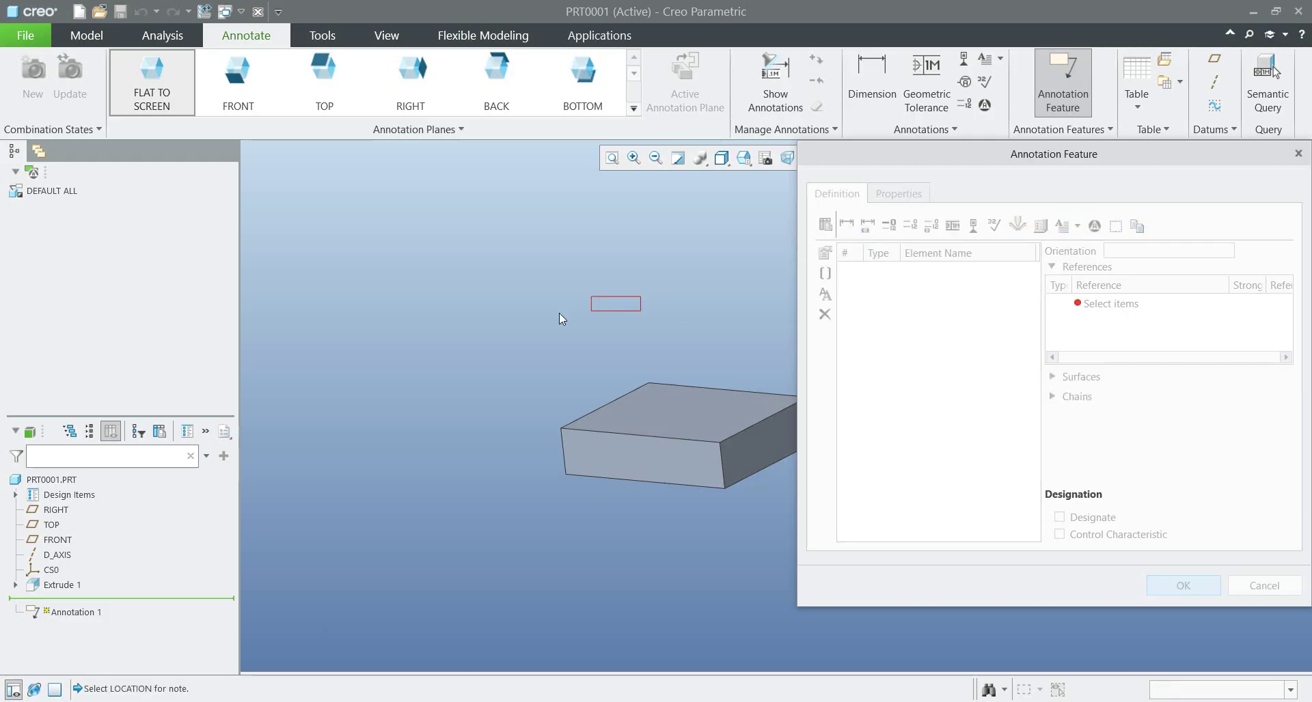
{"action": "left_click", "coordinate": [305, 209]}
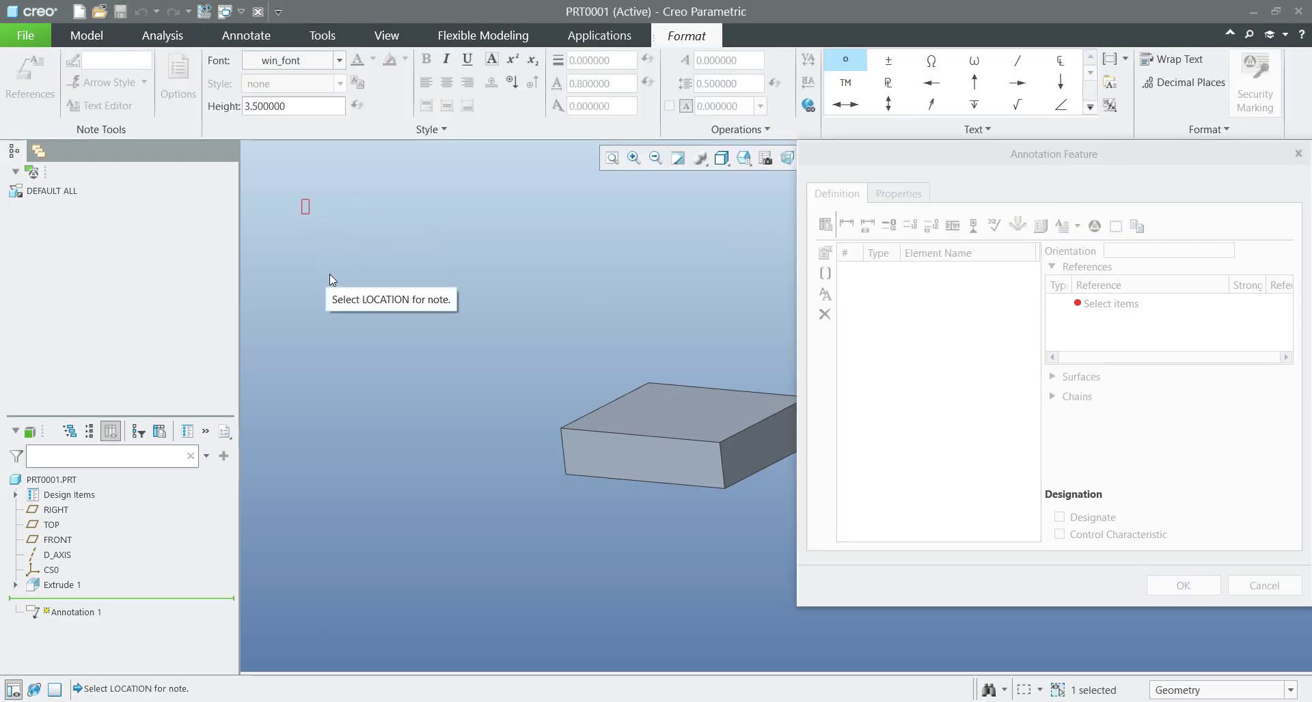
{"action": "type", "text": "Plate"}
{"action": "type", "text": "eter 4"}
{"action": "type", "text": "/4.5"}
{"action": "key", "text": "shift+Left"}
{"action": "key", "text": "shift+Left"}
{"action": "key", "text": "shift+Left"}
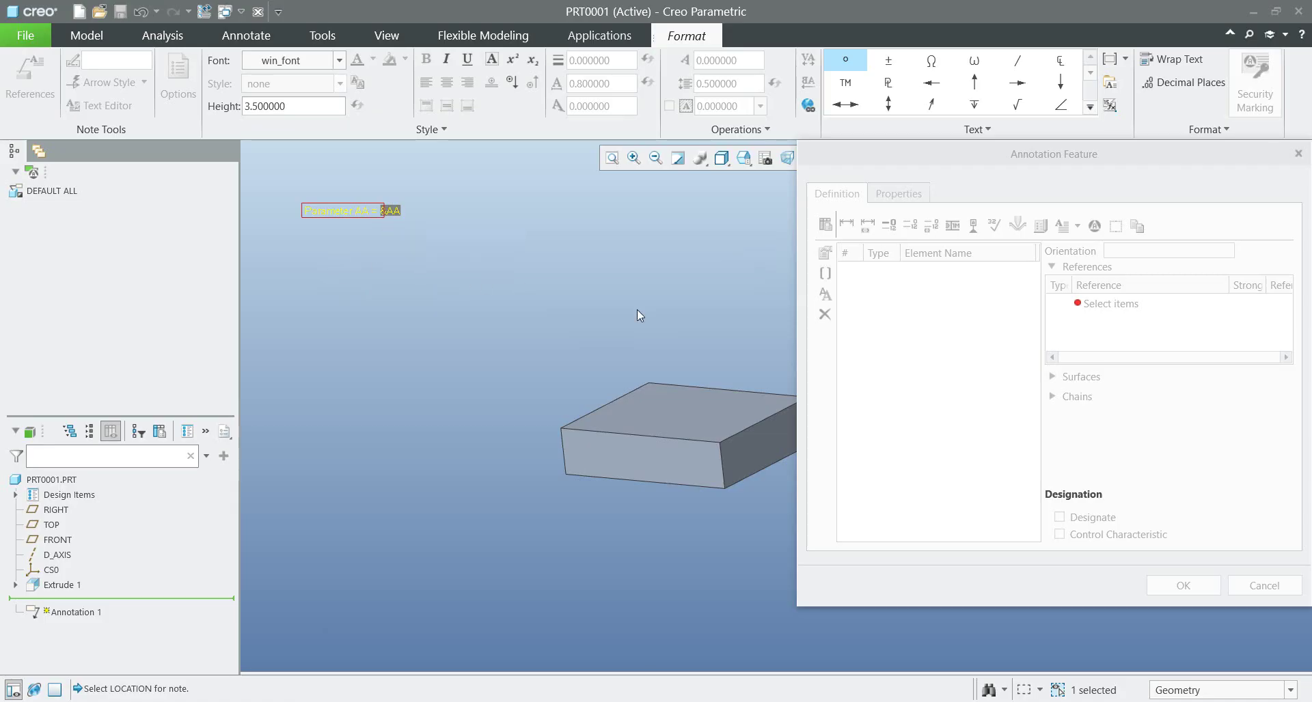
{"action": "left_click", "coordinate": [535, 294]}
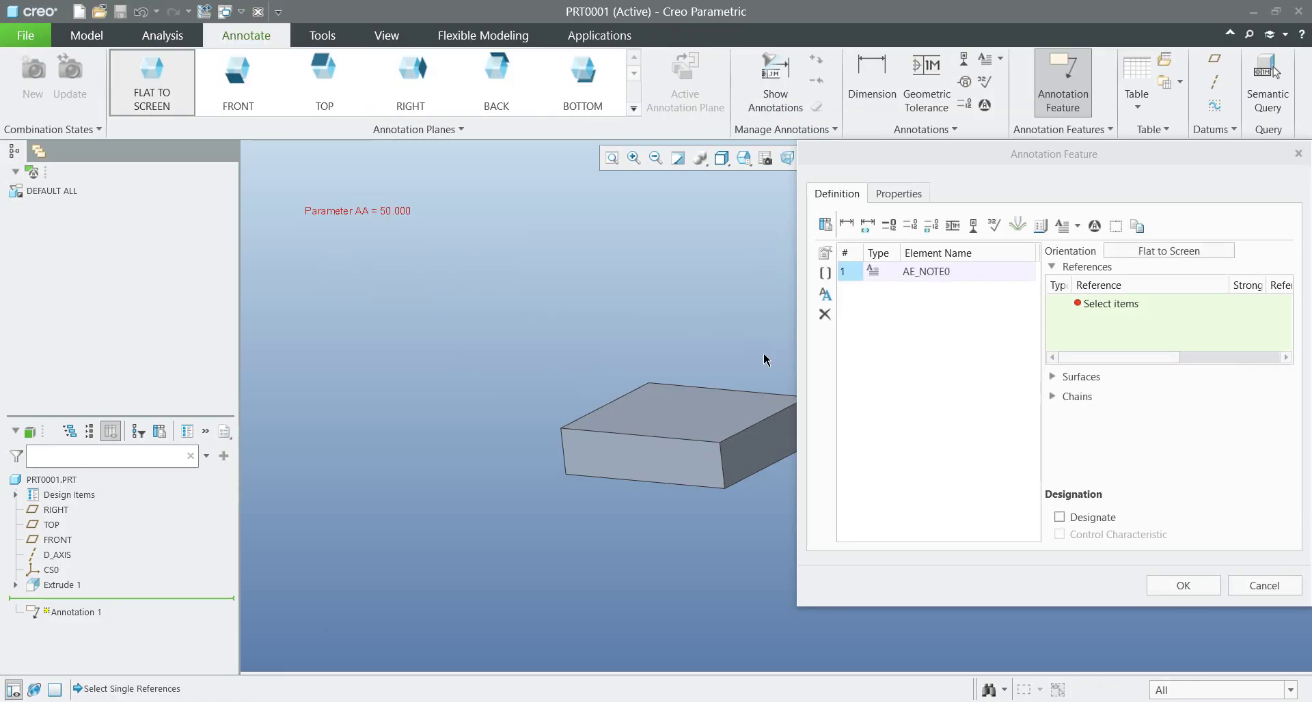
{"action": "left_click", "coordinate": [1183, 585]}
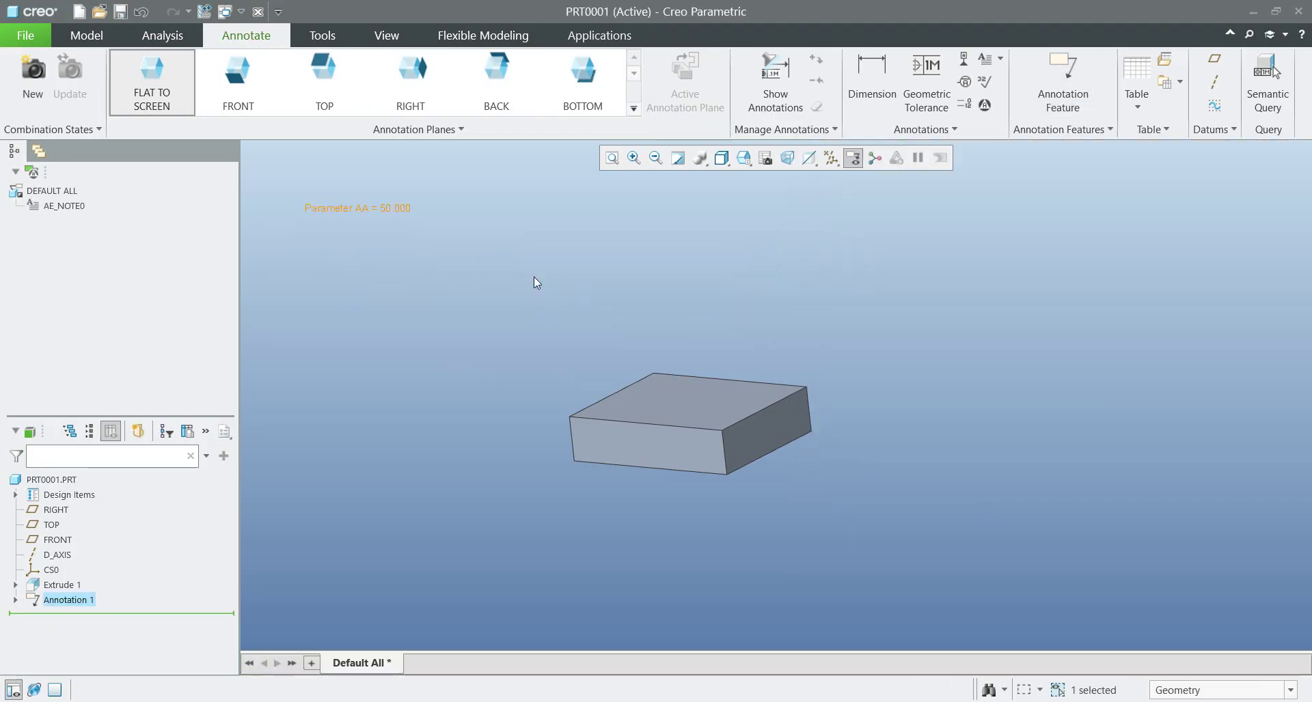
Increase the Parameter AA note's text height from 3.5 to 10
{"action": "left_click", "coordinate": [361, 211]}
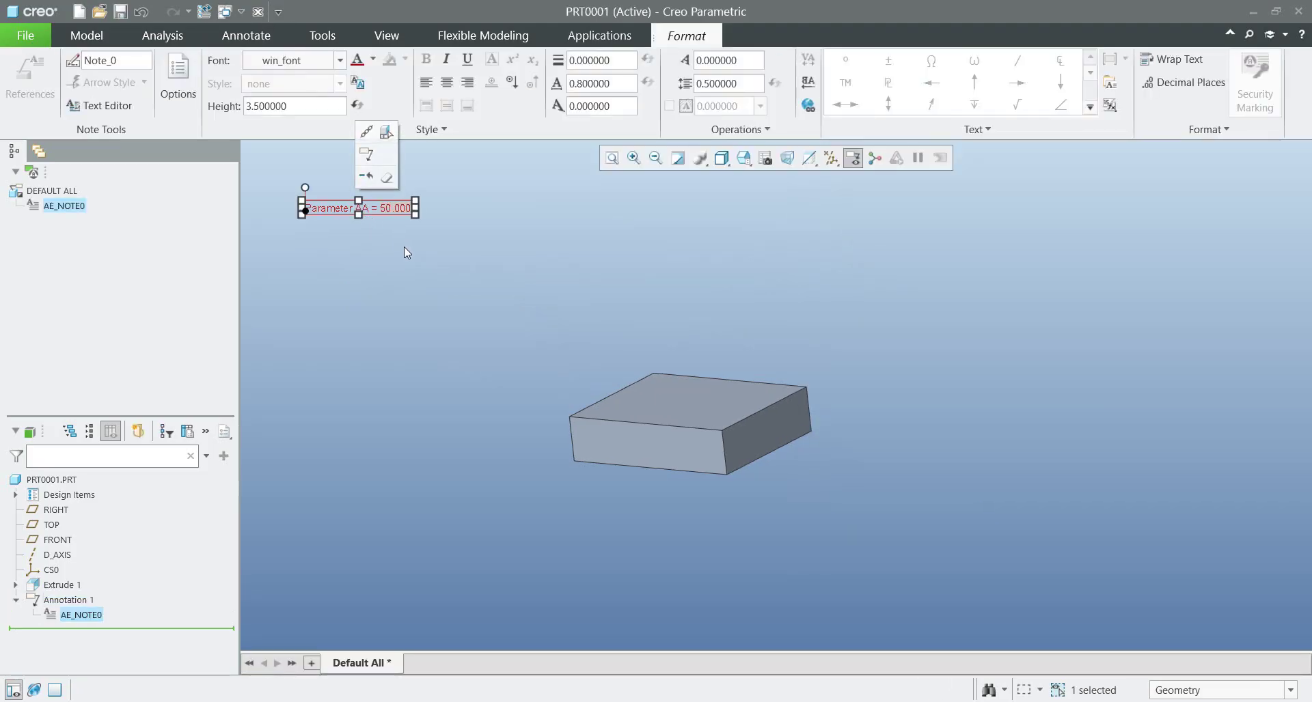
{"action": "left_click_drag", "start_coordinate": [287, 106], "coordinate": [210, 108]}
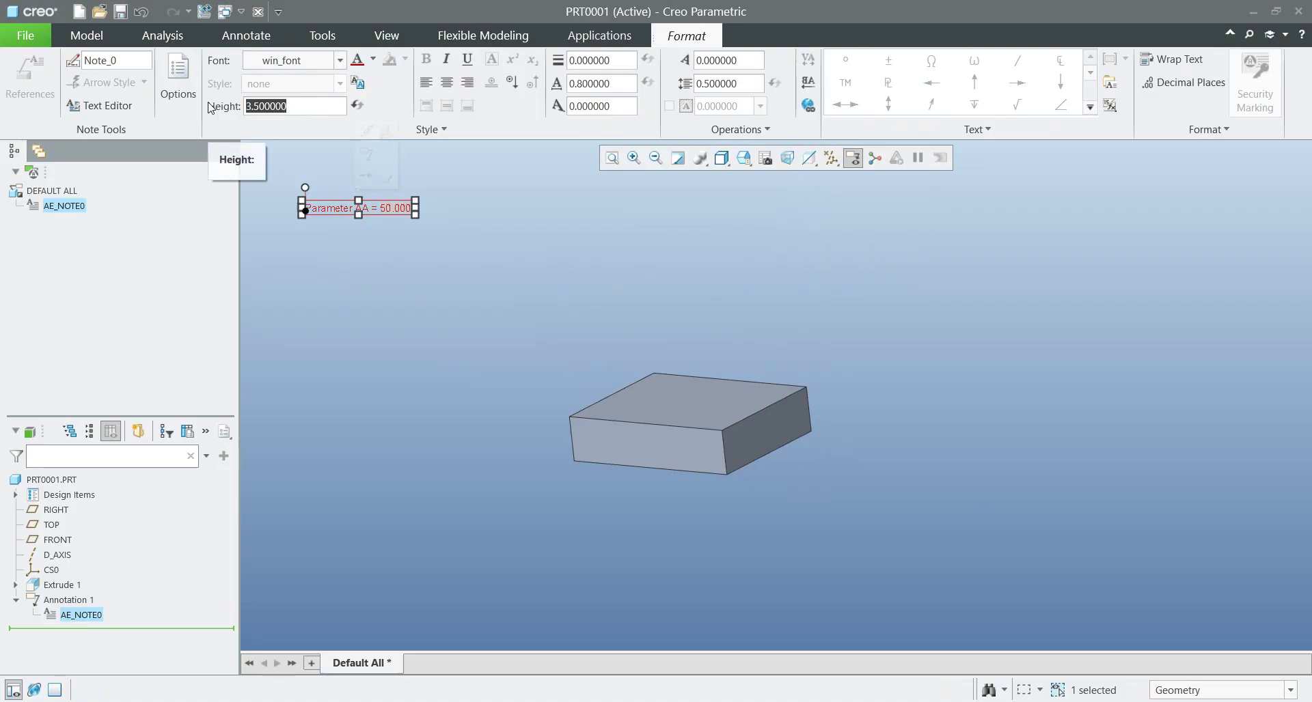
{"action": "type", "text": "10"}
{"action": "key", "text": "Return"}
{"action": "left_click", "coordinate": [424, 368]}
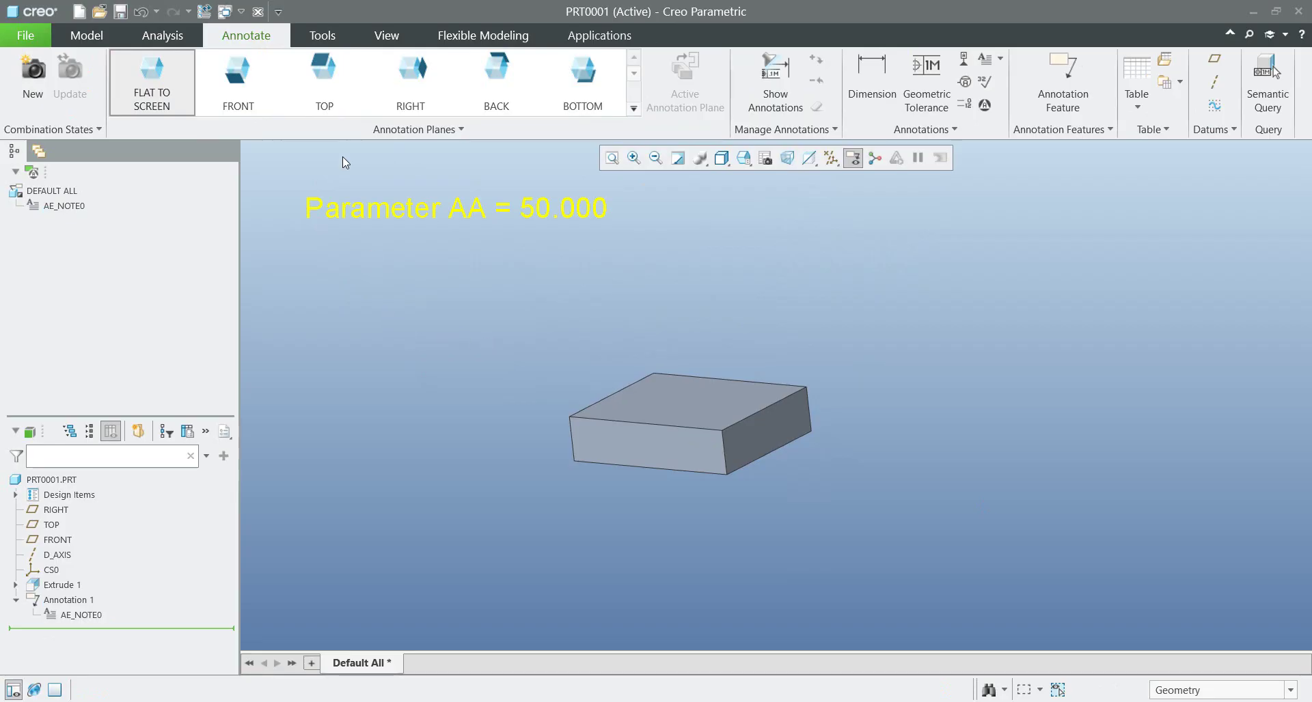
Change parameter AA's value to 61.3 in the Parameters dialog
{"action": "left_click", "coordinate": [320, 38]}
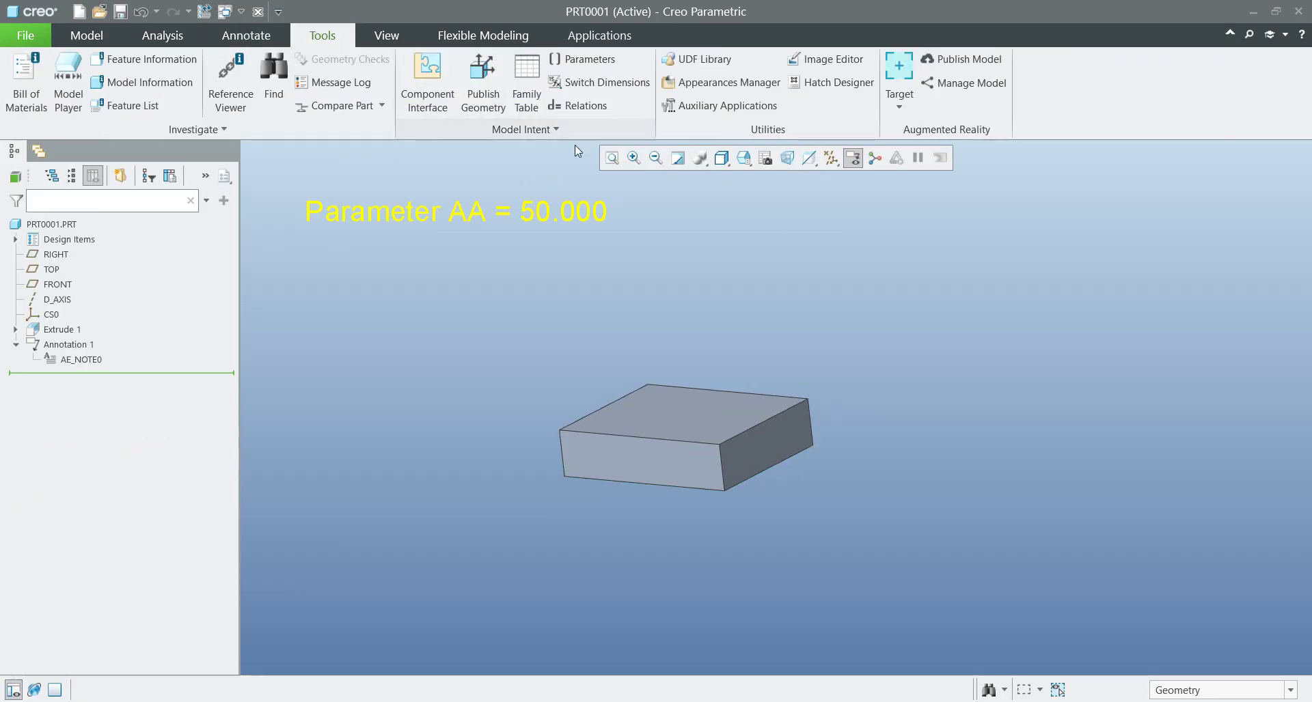
{"action": "left_click", "coordinate": [581, 59]}
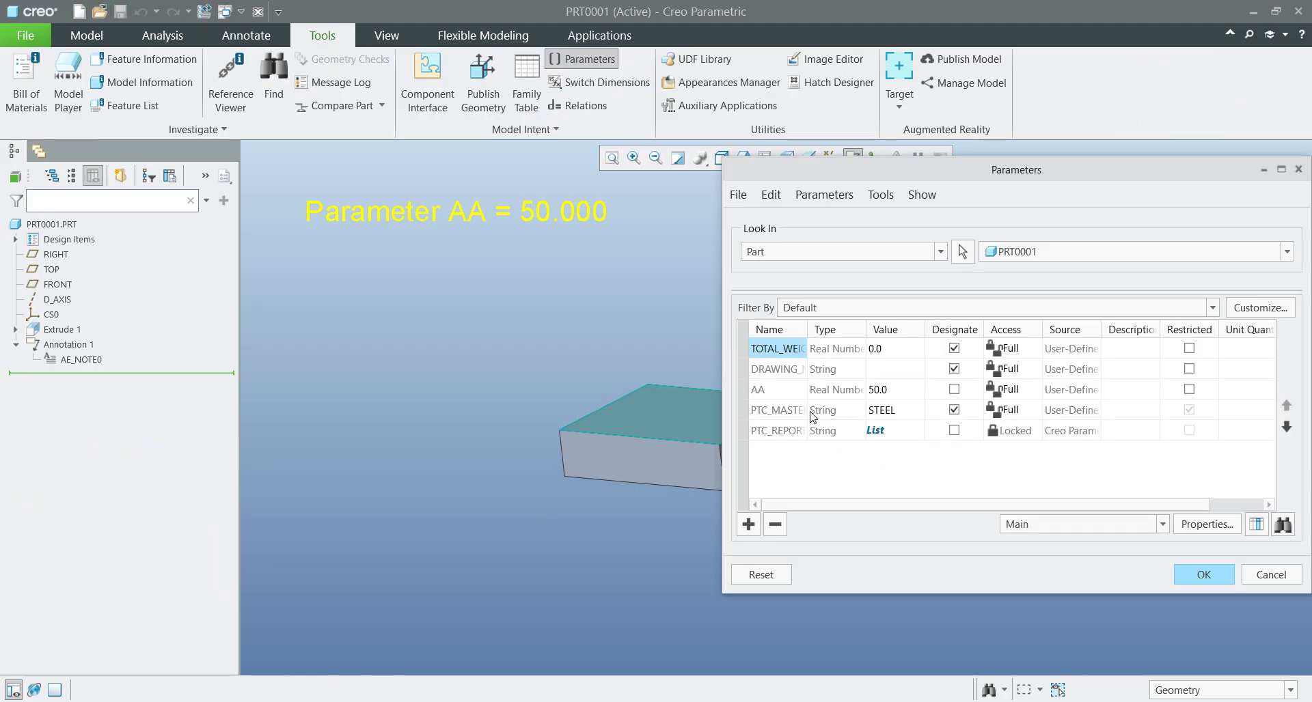
{"action": "left_click", "coordinate": [896, 389]}
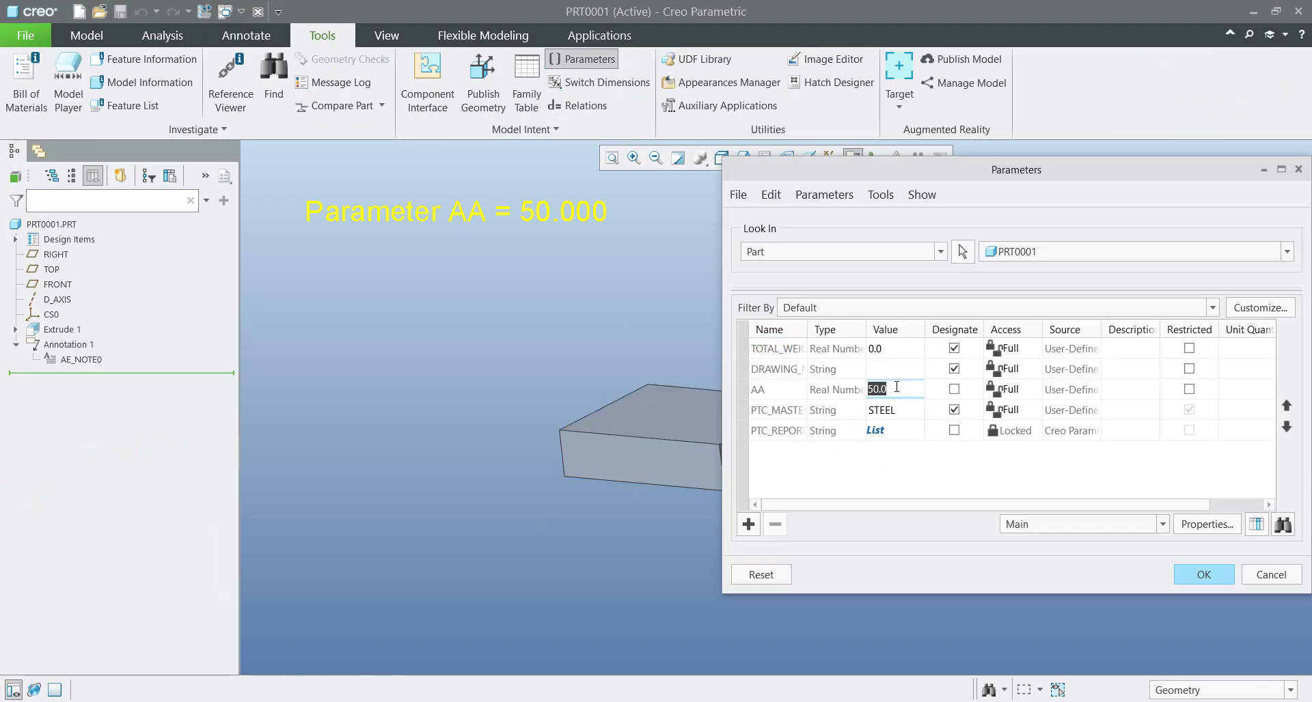
{"action": "type", "text": "61.3"}
{"action": "left_click", "coordinate": [1203, 575]}
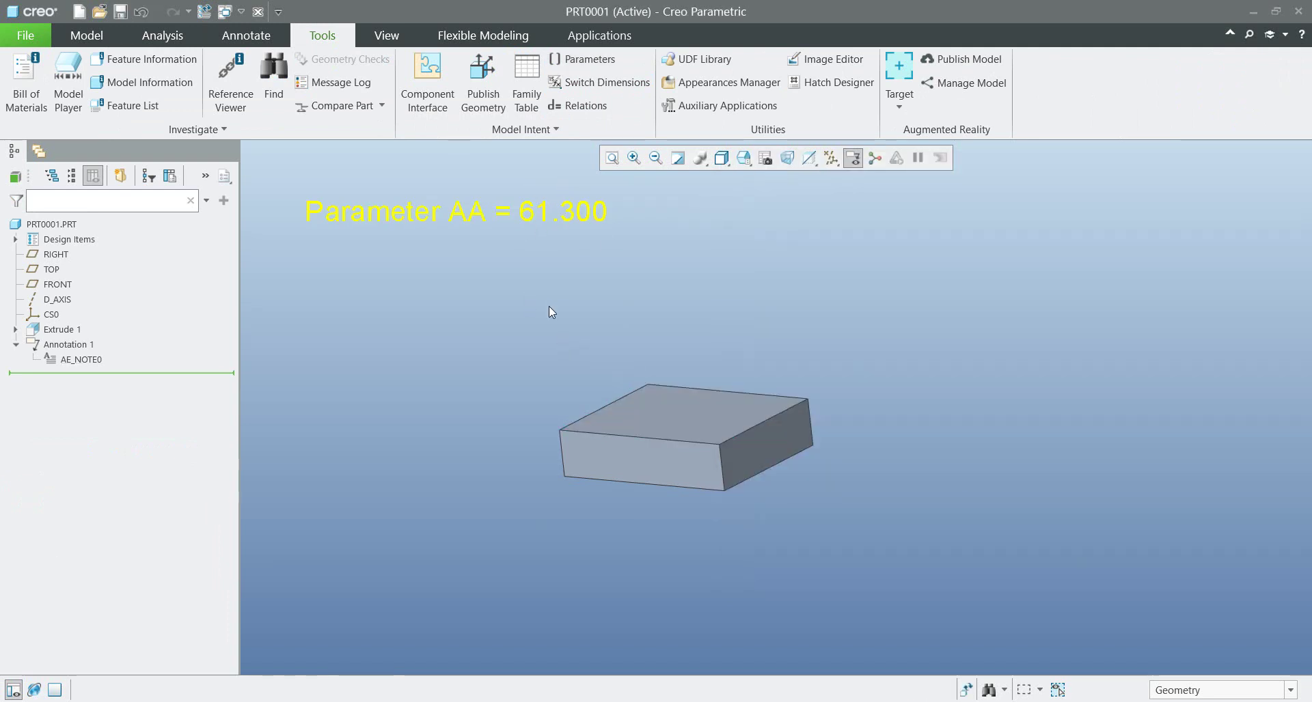
Regenerate the model and display the block's extrude dimensions
{"action": "key", "text": "ctrl+g"}
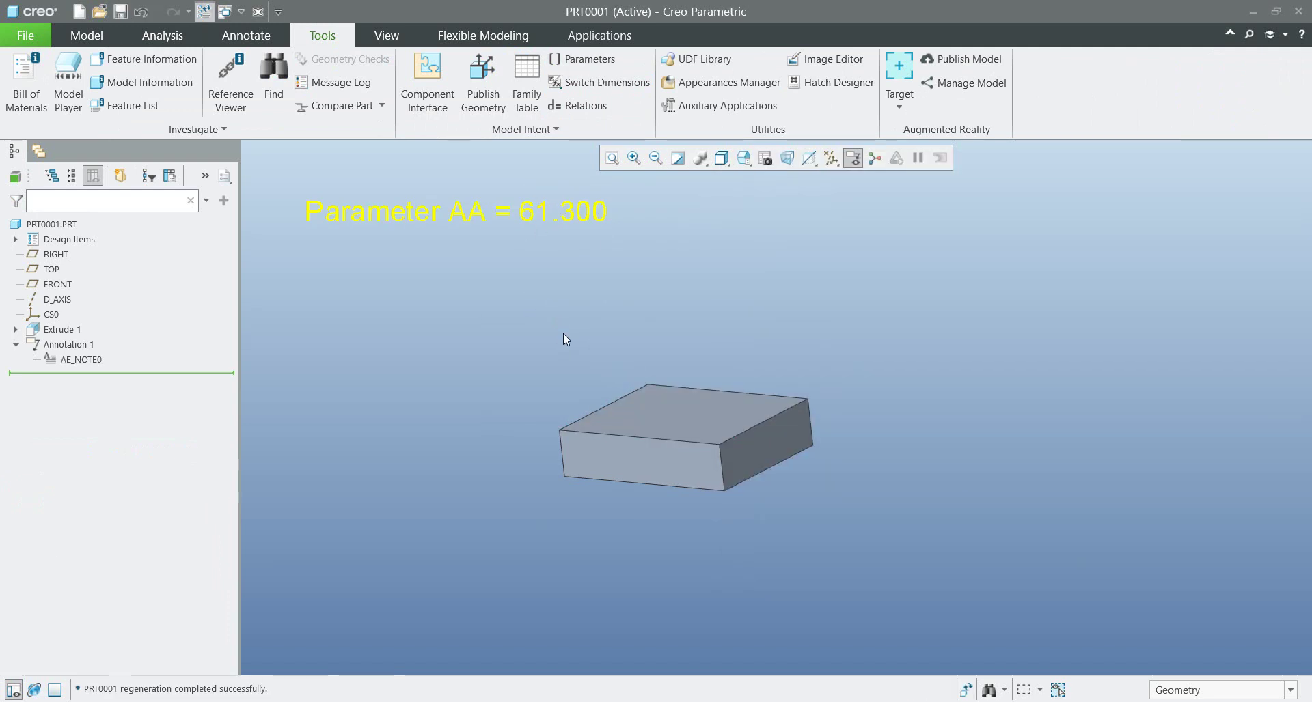
{"action": "double_click", "coordinate": [715, 458]}
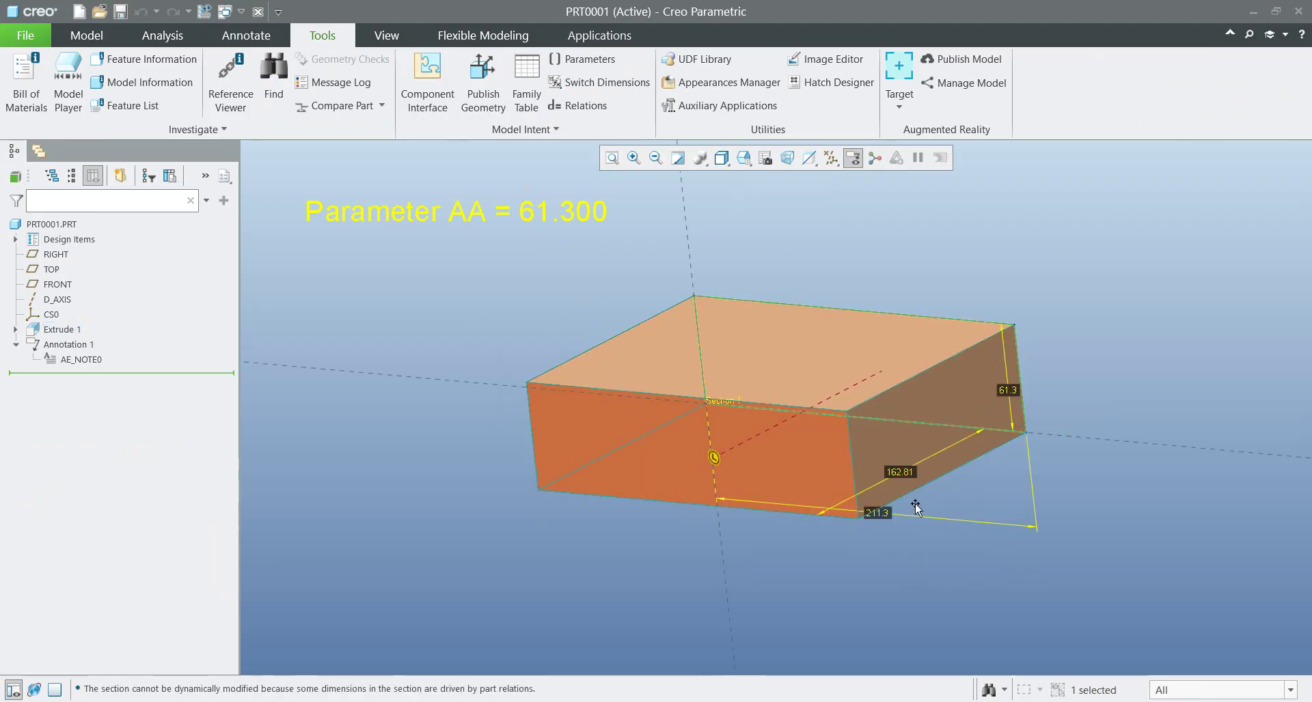
{"action": "scroll", "coordinate": [916, 503], "scroll_direction": "up", "scroll_amount": 5}
Hide the block's dimensions and open the Parameter AA note in the Text Editor
{"action": "key", "text": "ctrl+g"}
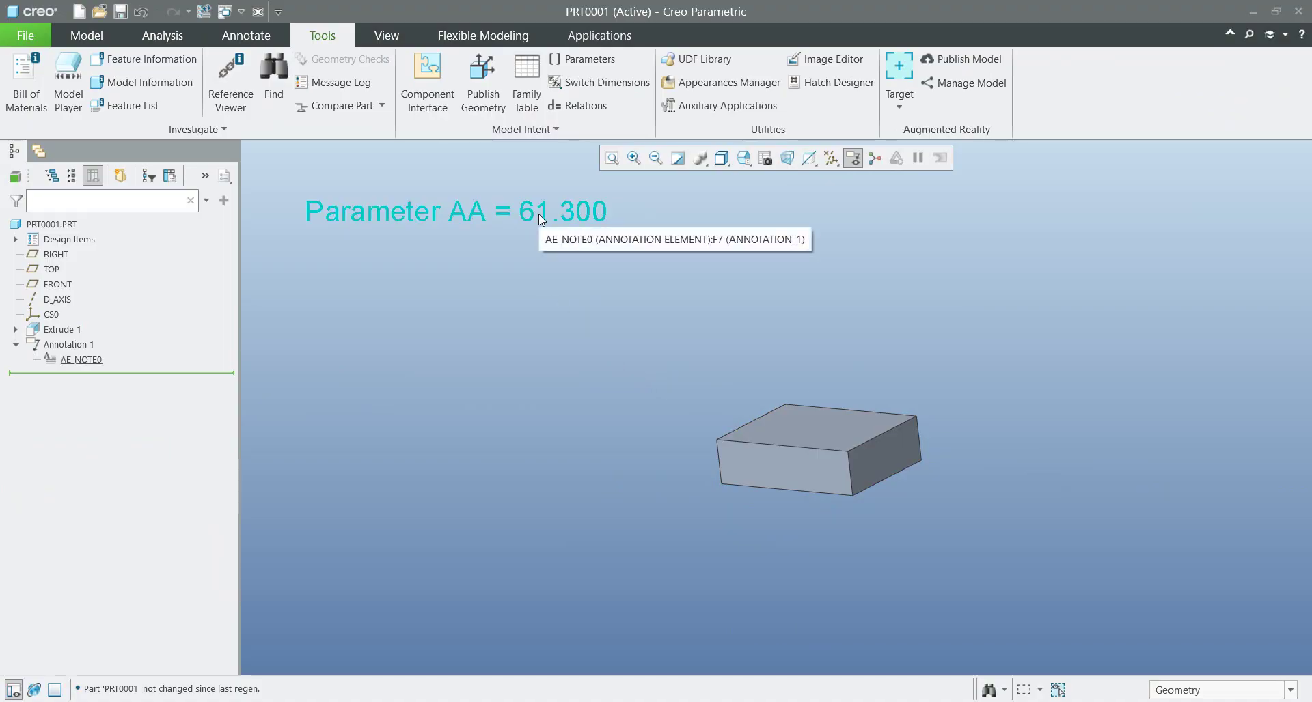
{"action": "left_click", "coordinate": [583, 217]}
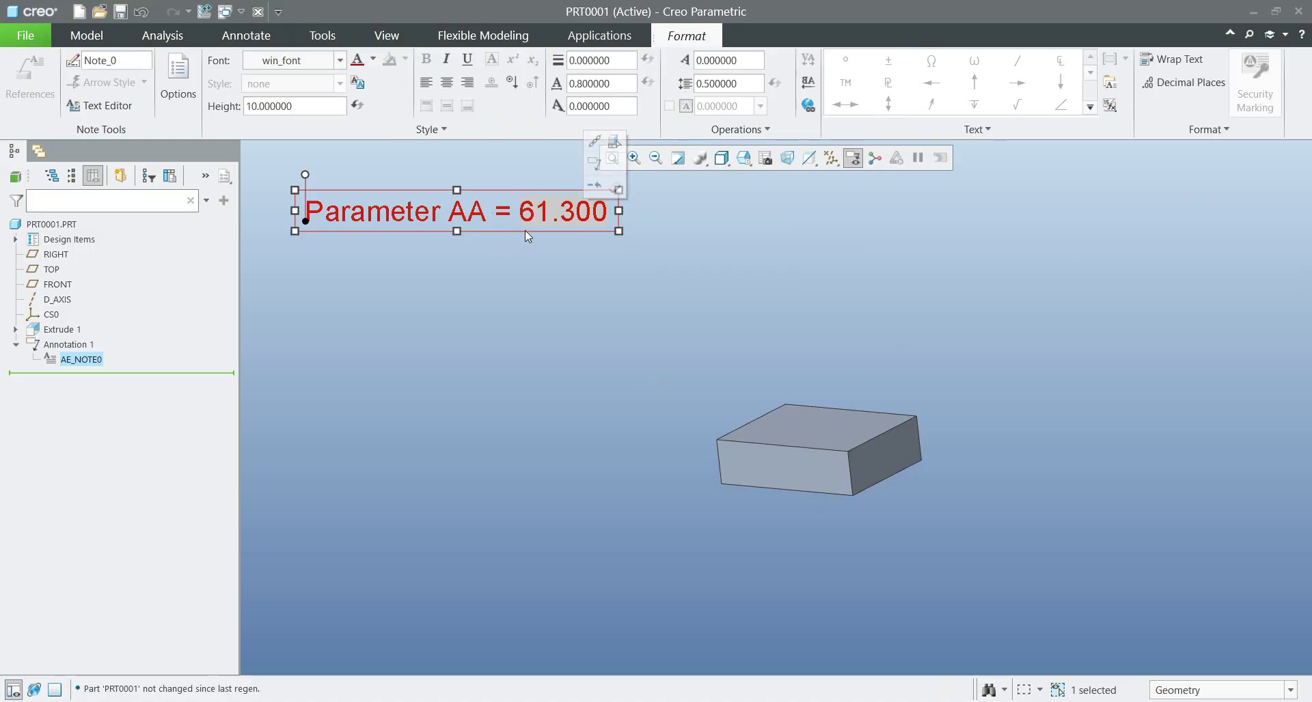
{"action": "left_click", "coordinate": [95, 110]}
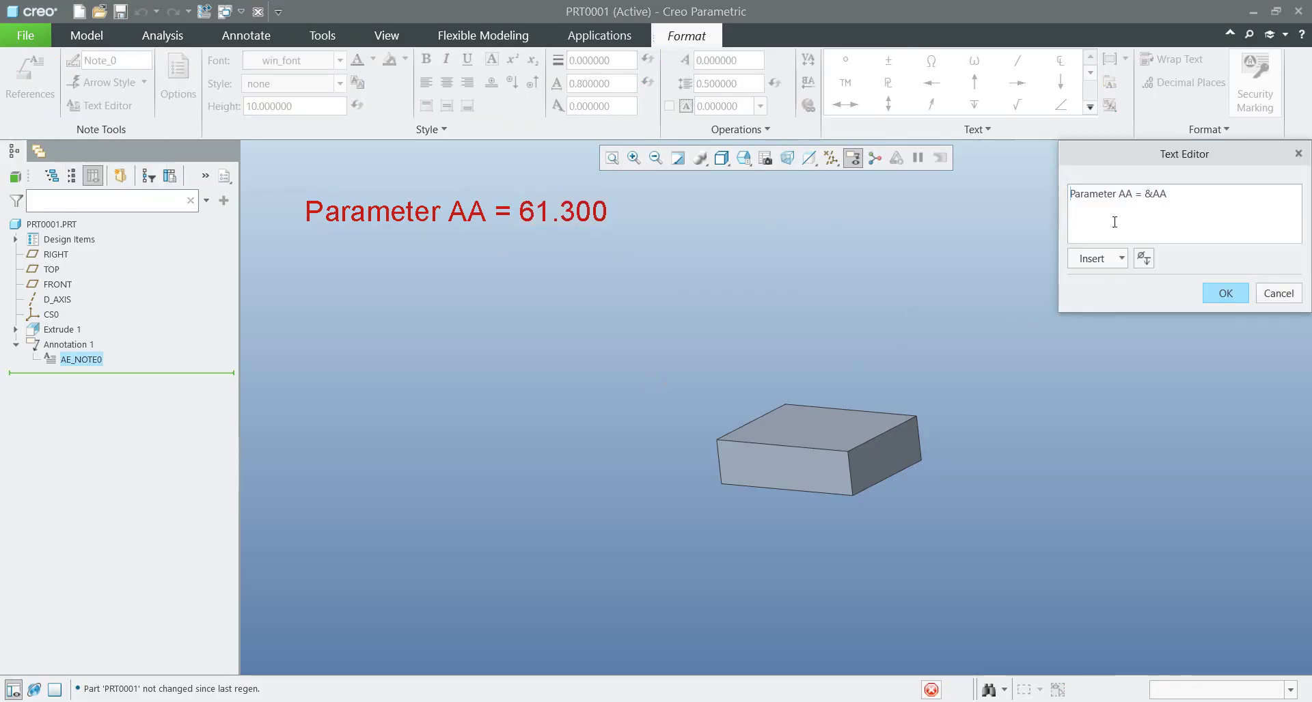
{"action": "left_click_drag", "start_coordinate": [1114, 153], "coordinate": [478, 301]}
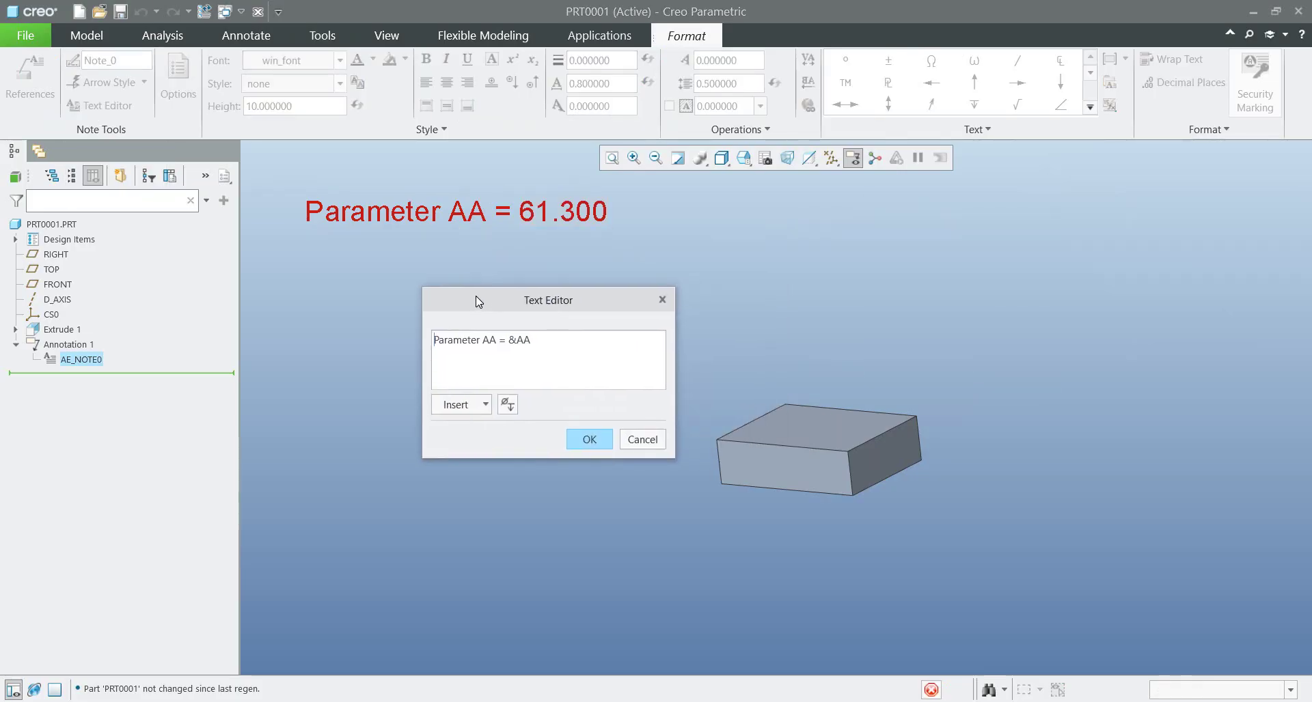
Change the note's reference from &AA to &AA[.1] and confirm the edit
{"action": "left_click", "coordinate": [544, 342]}
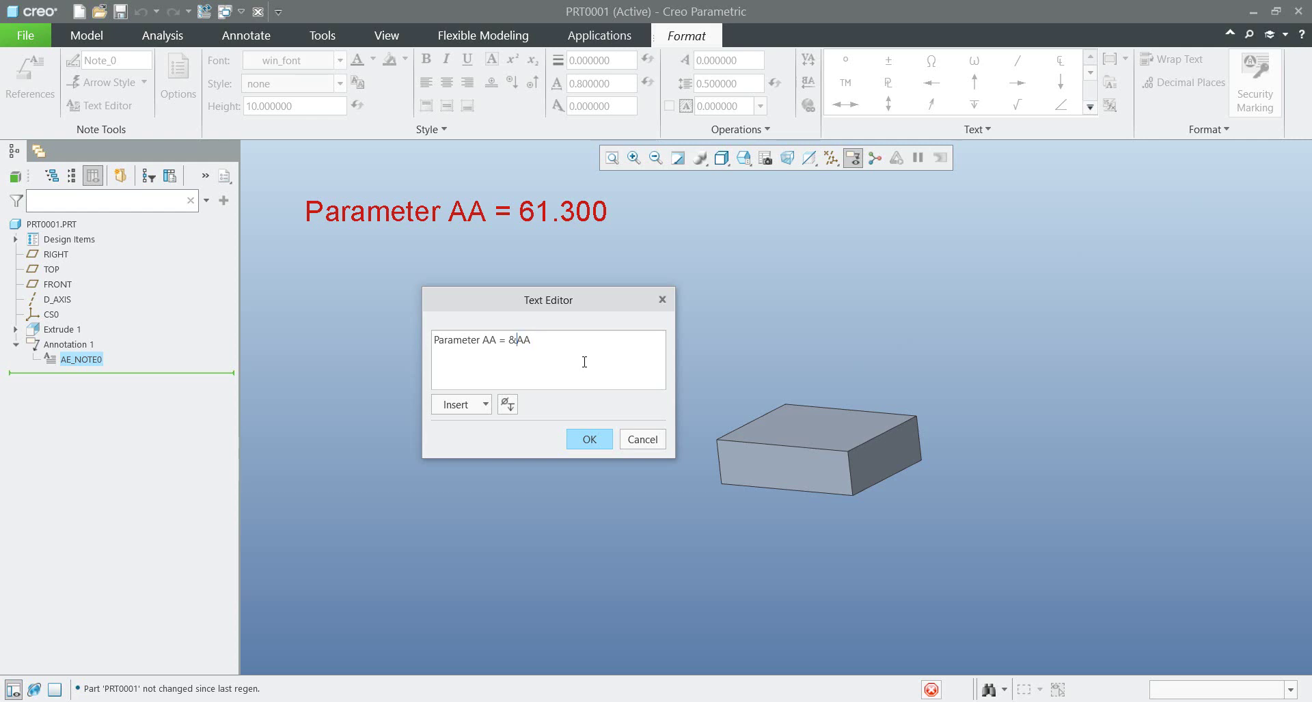
{"action": "key", "text": "shift+Right"}
{"action": "key", "text": "Right"}
{"action": "key", "text": "Right"}
{"action": "key", "text": "shift+End"}
{"action": "key", "text": "End"}
{"action": "type", "text": "{}"}
{"action": "key", "text": "BackSpace"}
{"action": "key", "text": "BackSpace"}
{"action": "type", "text": "[]"}
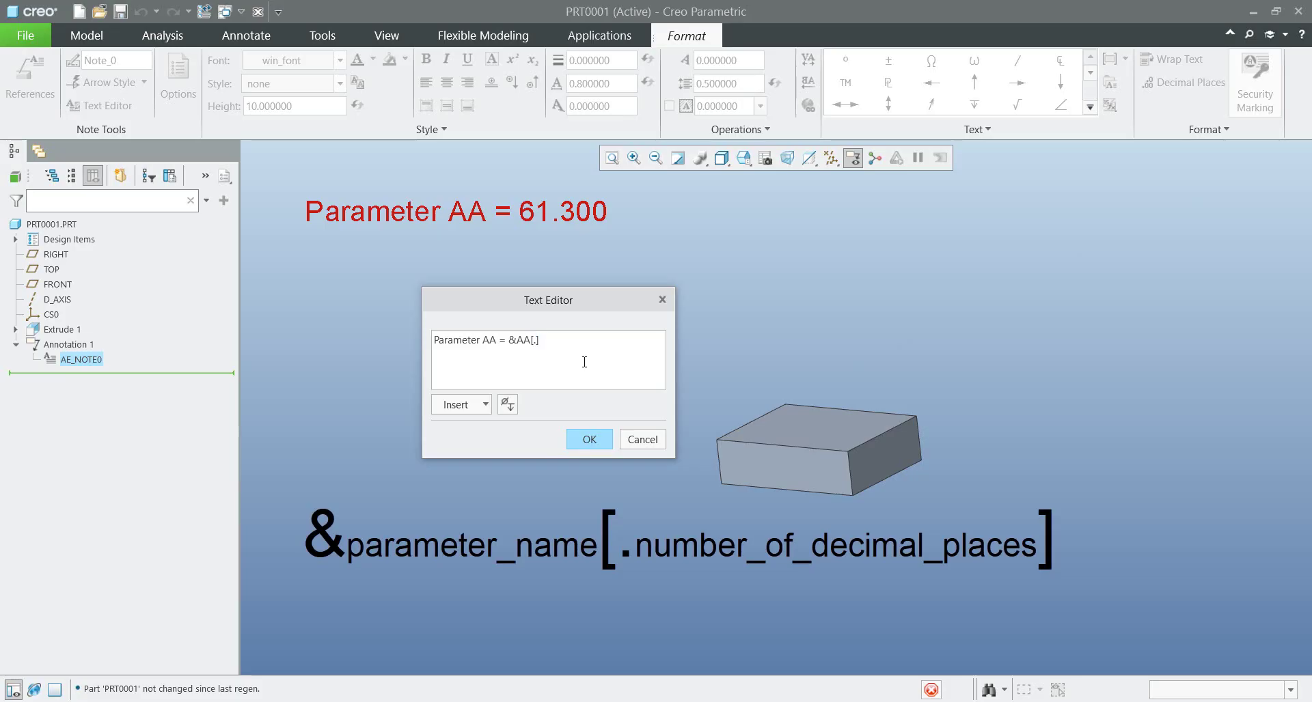
{"action": "key", "text": "Left"}
{"action": "type", "text": ".1"}
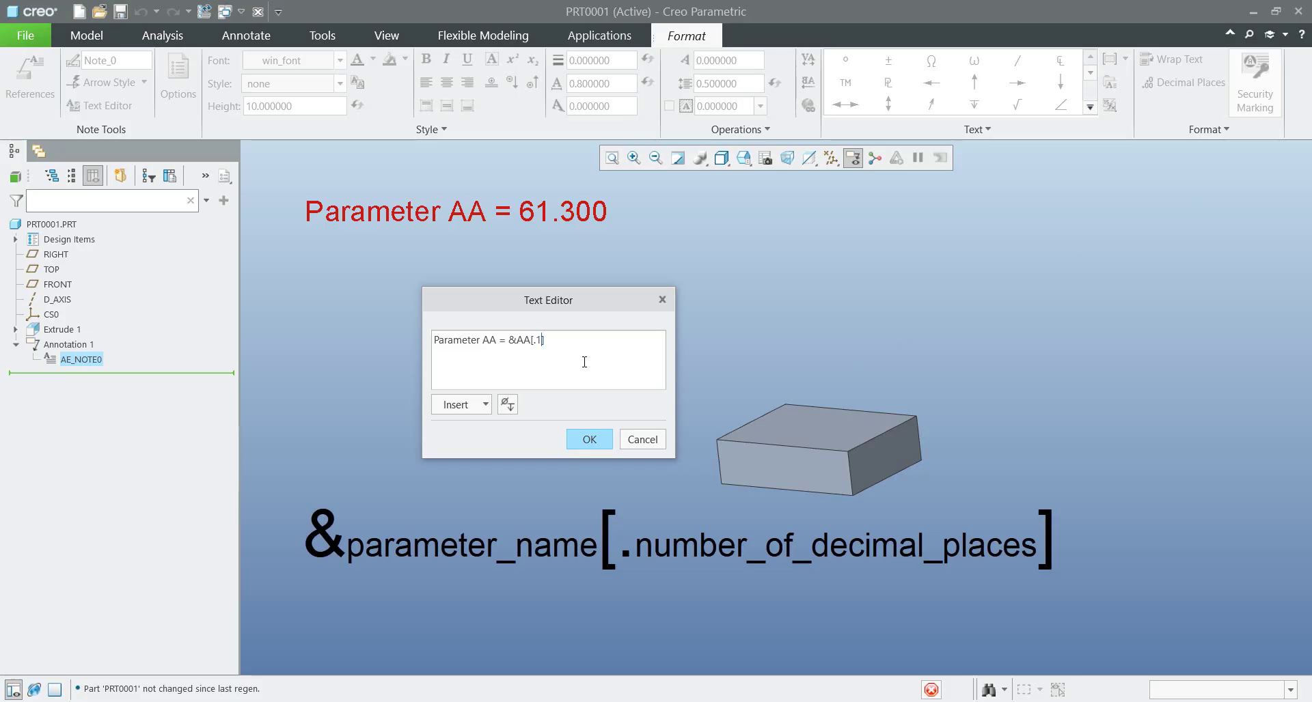
{"action": "left_click", "coordinate": [589, 439]}
Show Extrude 1's dimensions and confirm the 211.3 width is driven by width = 150+AA
{"action": "left_click", "coordinate": [545, 332]}
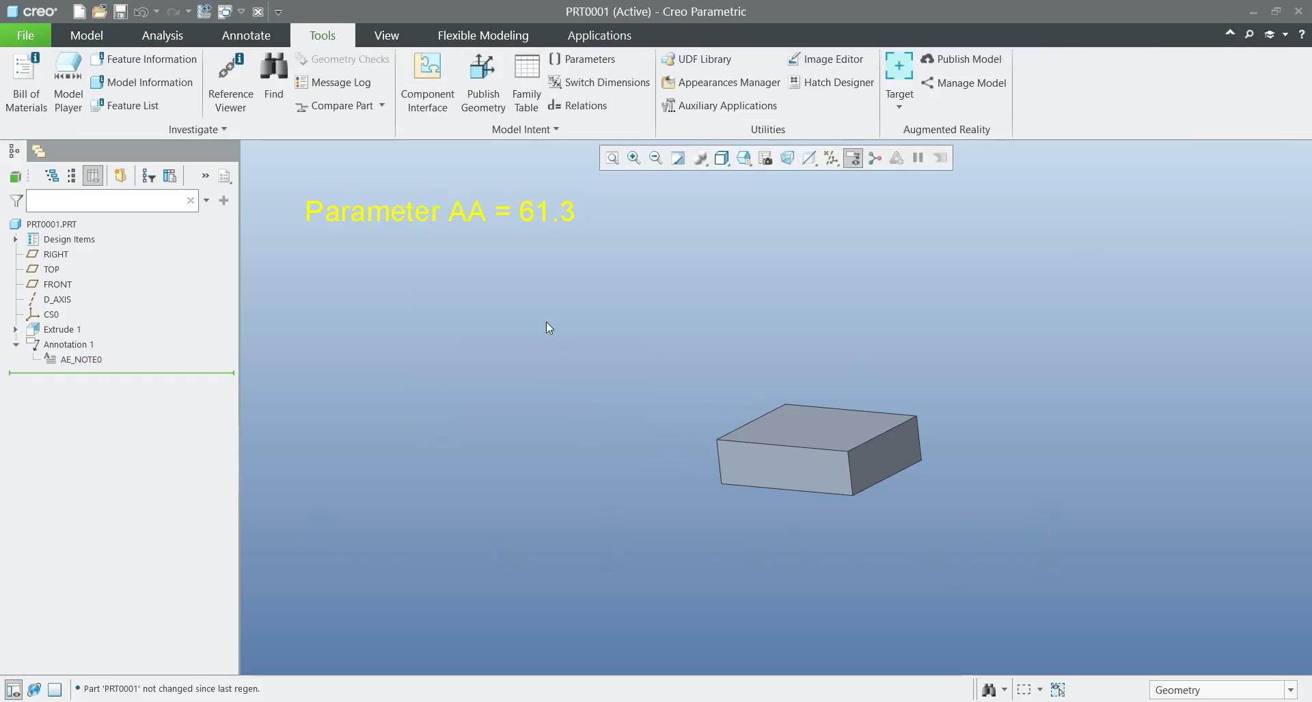
{"action": "scroll", "coordinate": [926, 514], "scroll_direction": "up", "scroll_amount": 5}
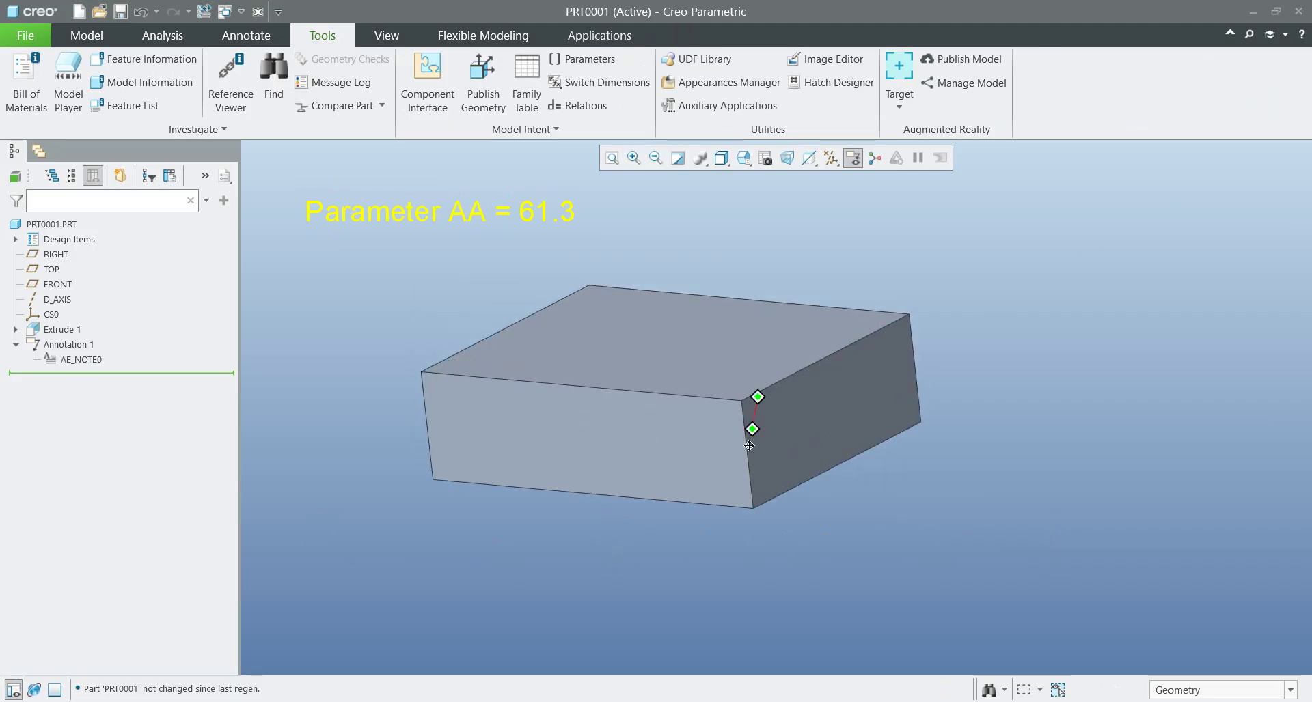
{"action": "middle_click_drag", "start_coordinate": [695, 415], "coordinate": [640, 453]}
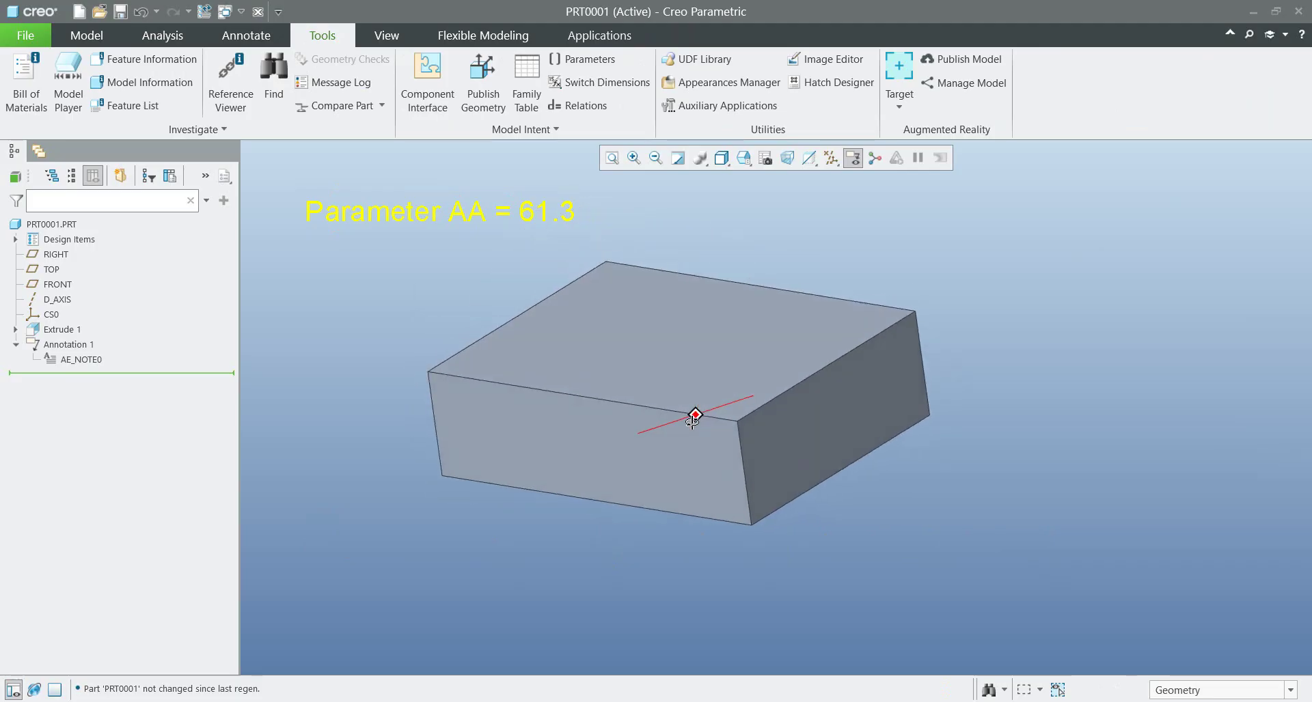
{"action": "double_click", "coordinate": [639, 453]}
{"action": "left_click", "coordinate": [786, 484]}
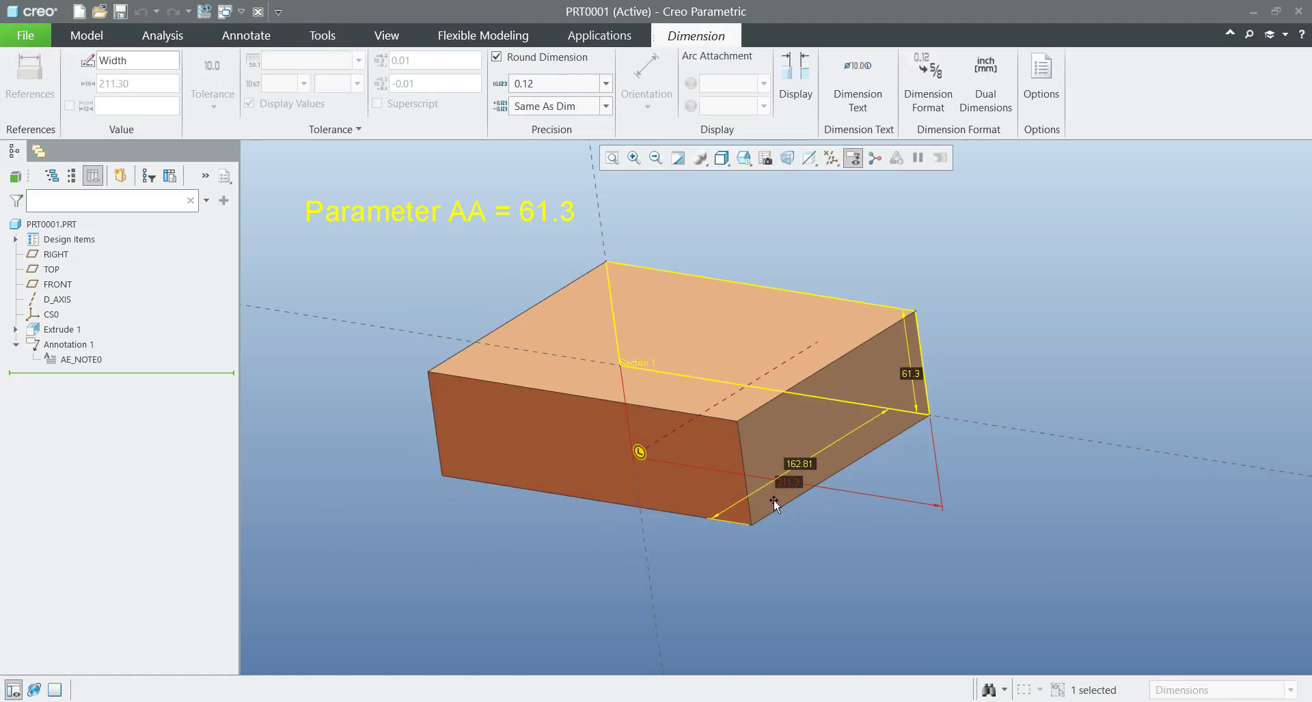
{"action": "double_click", "coordinate": [773, 499]}
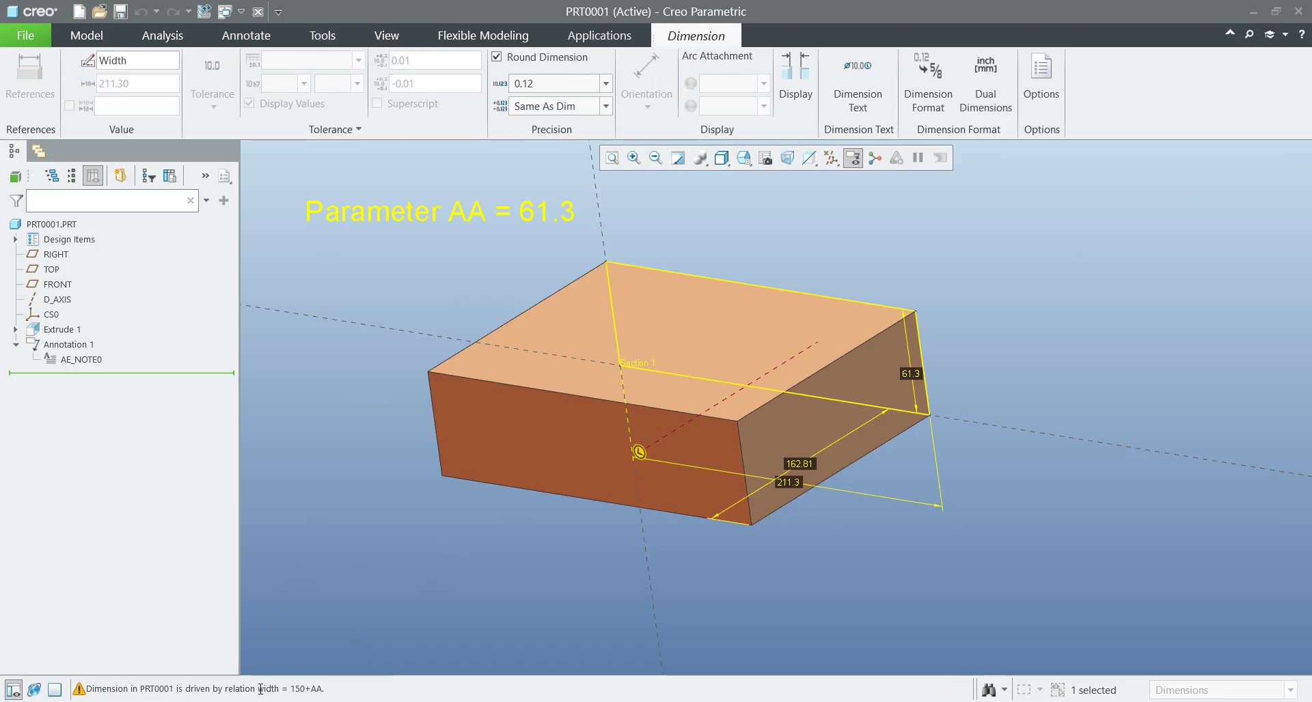
{"action": "left_click_drag", "start_coordinate": [258, 688], "coordinate": [324, 689]}
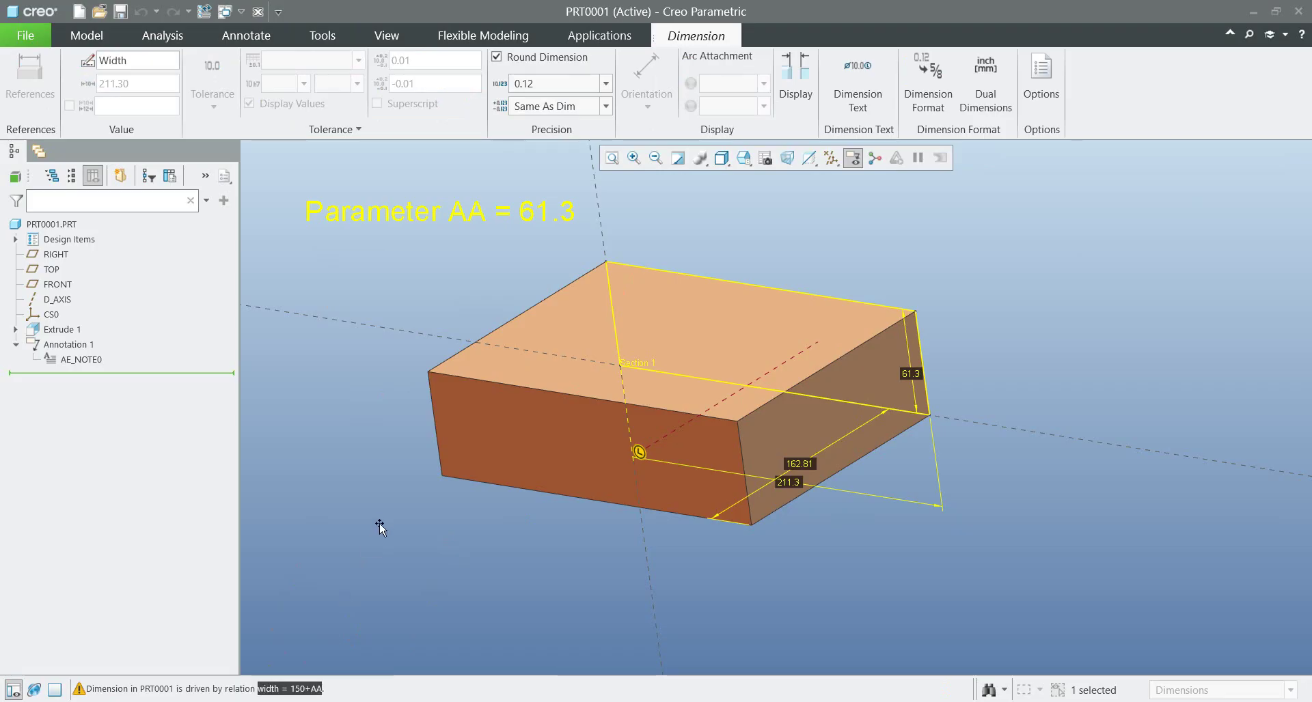